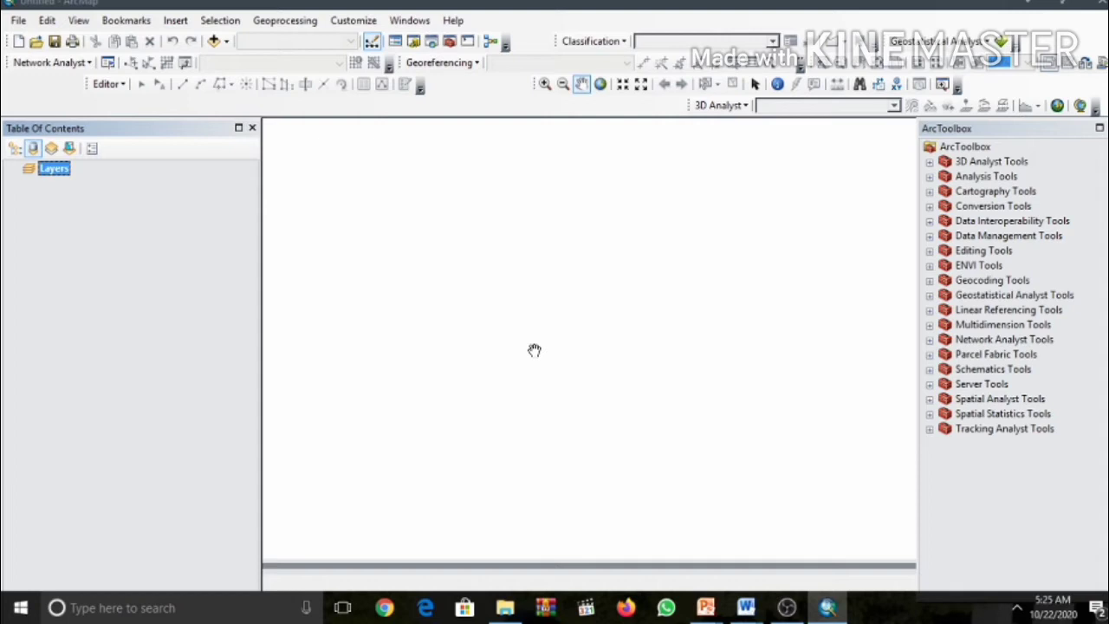
Add the Kebun, Pemukiman, sawah_irigasi and Tegalan shapefiles from the Hasil Digitasi folder to the map
right_click(65, 174)
left_click(97, 180)
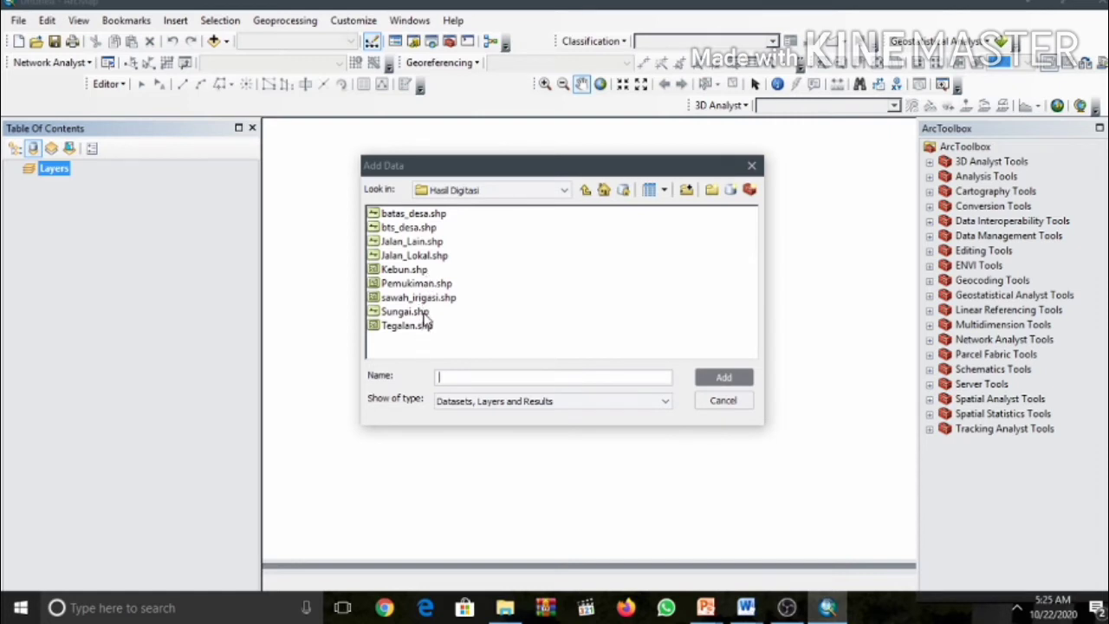
left_click(421, 273)
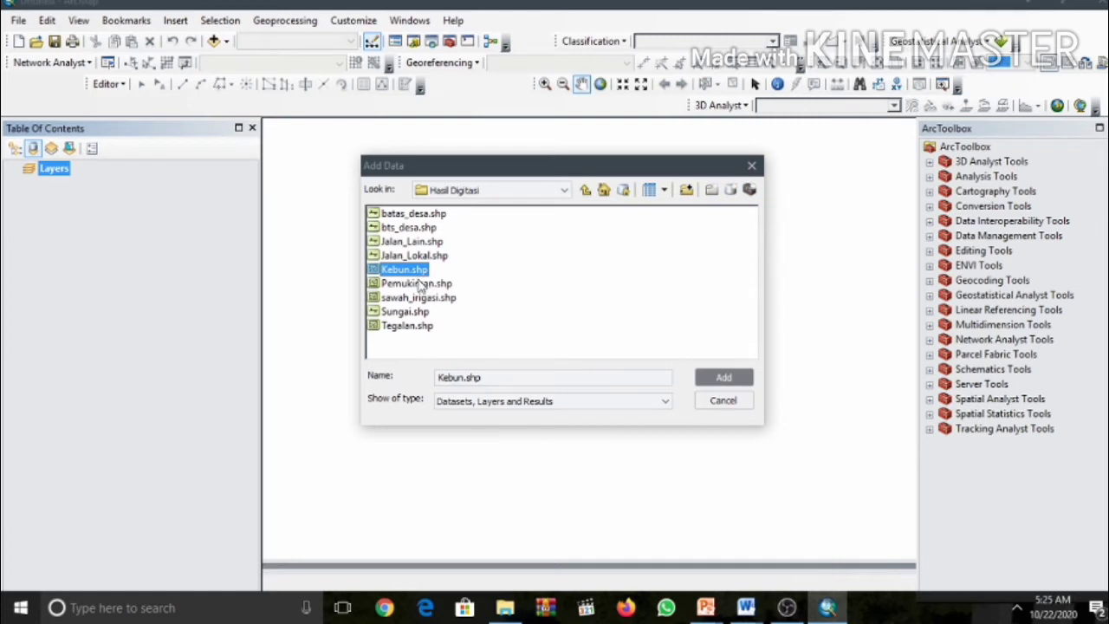
left_click(416, 288, "ctrl")
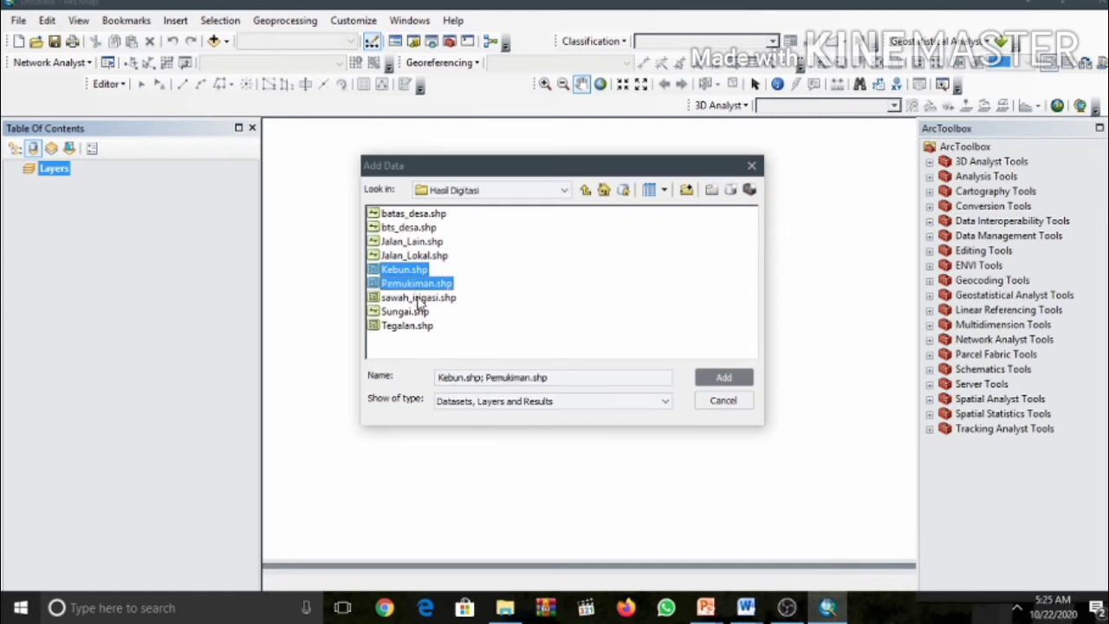
left_click(414, 298, "ctrl")
left_click(415, 328, "ctrl")
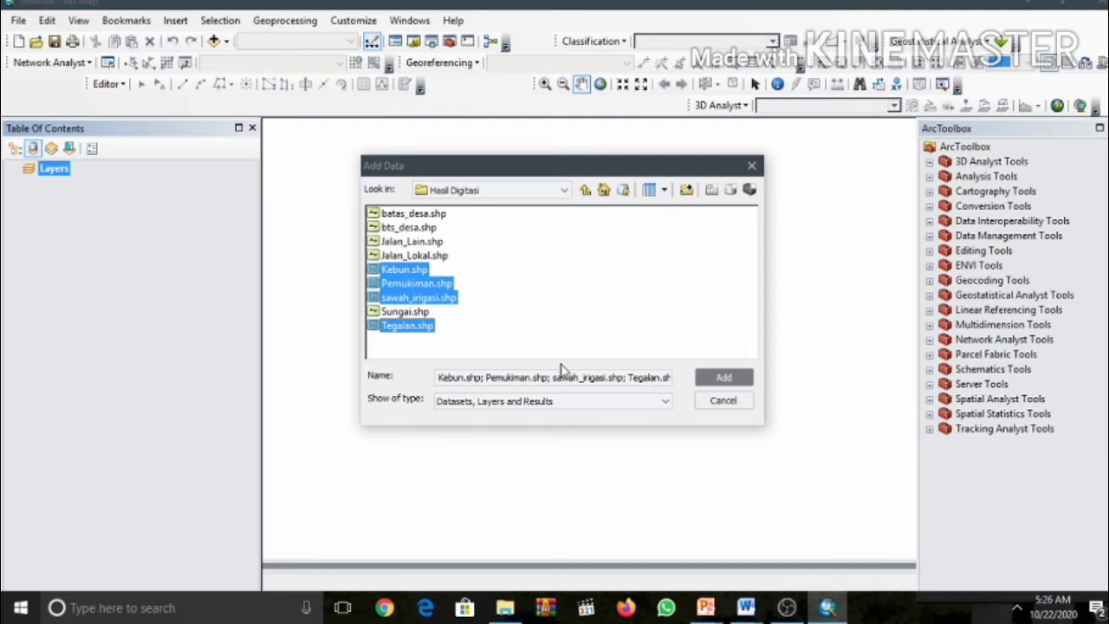
left_click(711, 380)
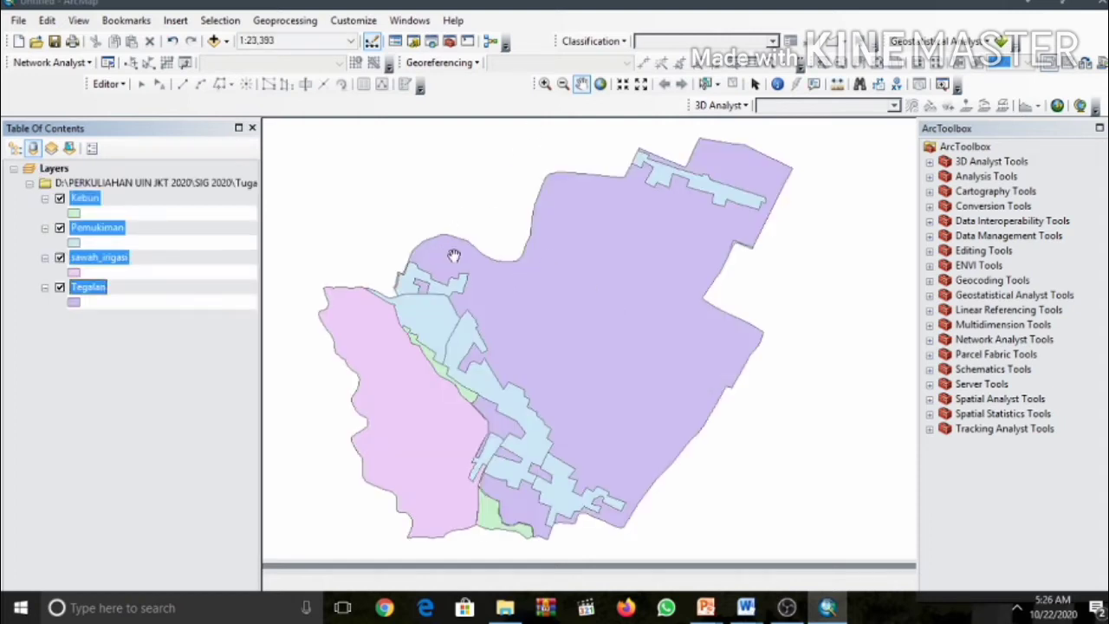
left_click(136, 364)
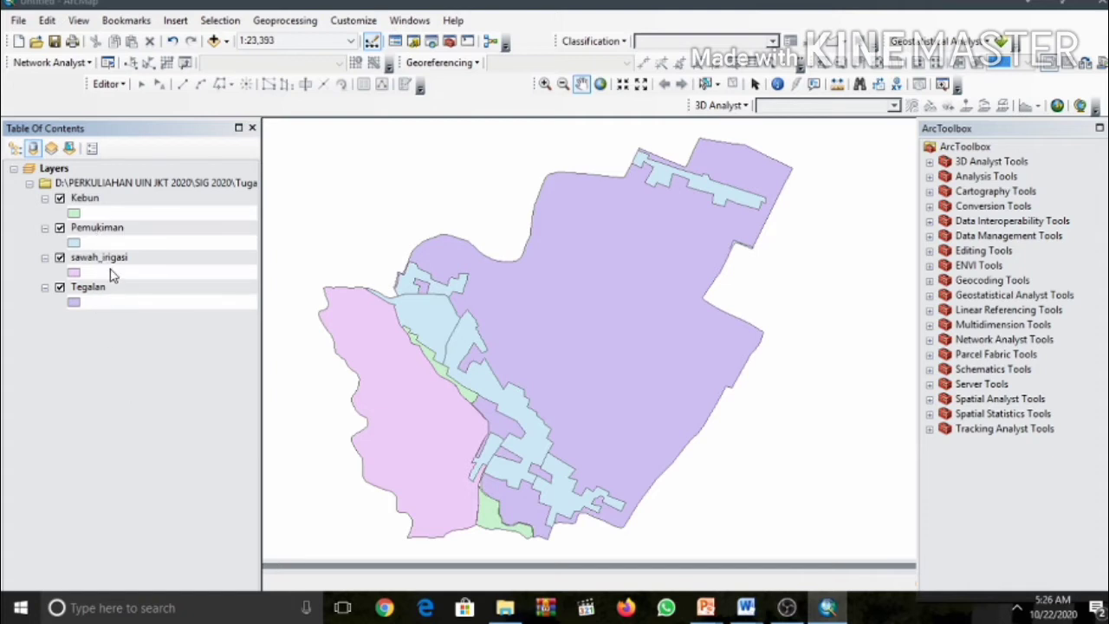
Start the Merge geoprocessing tool and add Kebun, Pemukiman, sawah_irigasi and Tegalan as its input datasets
left_click(278, 26)
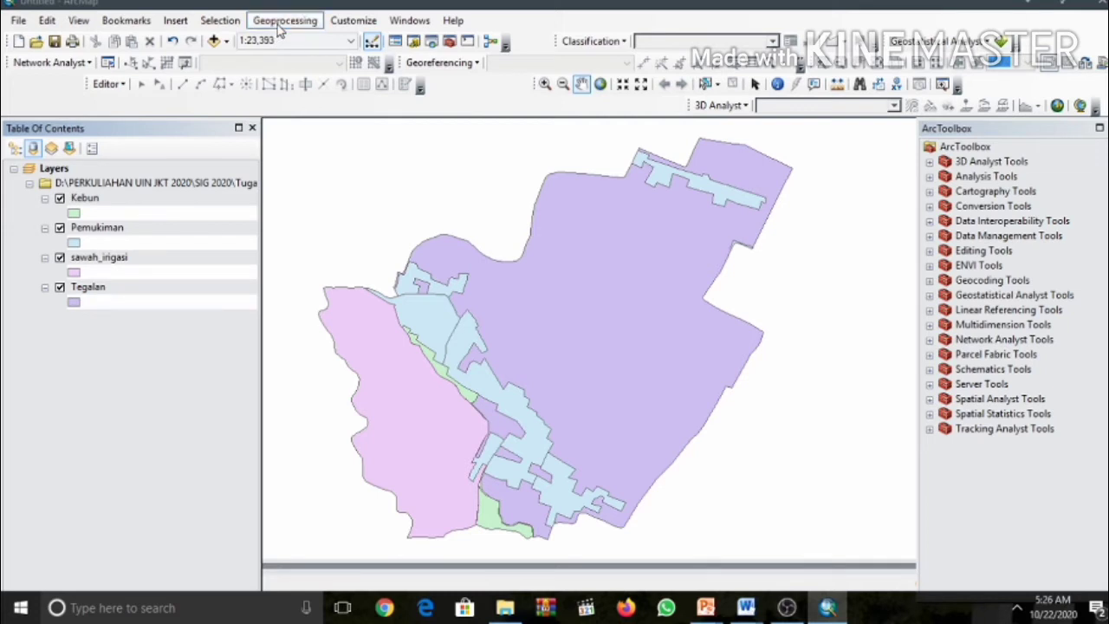
left_click(279, 26)
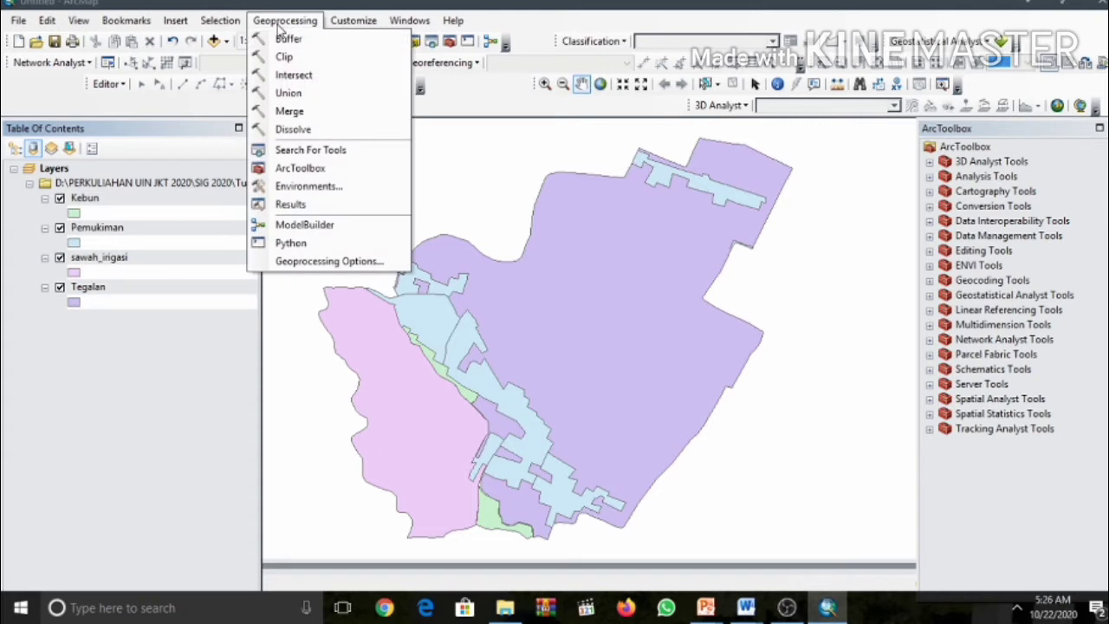
left_click(293, 113)
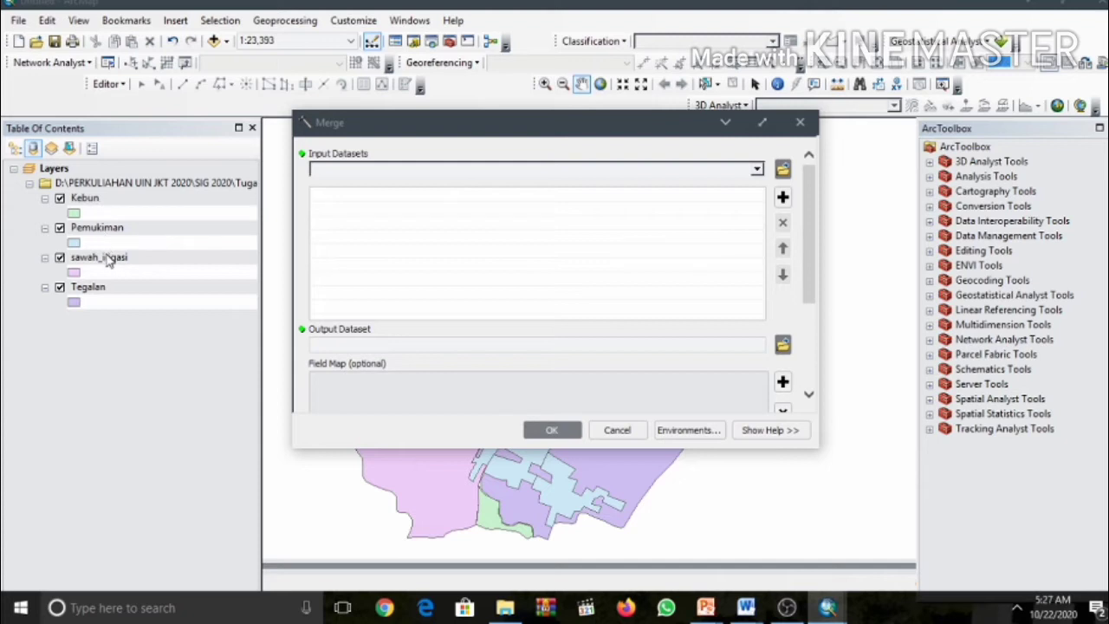
left_click(757, 169)
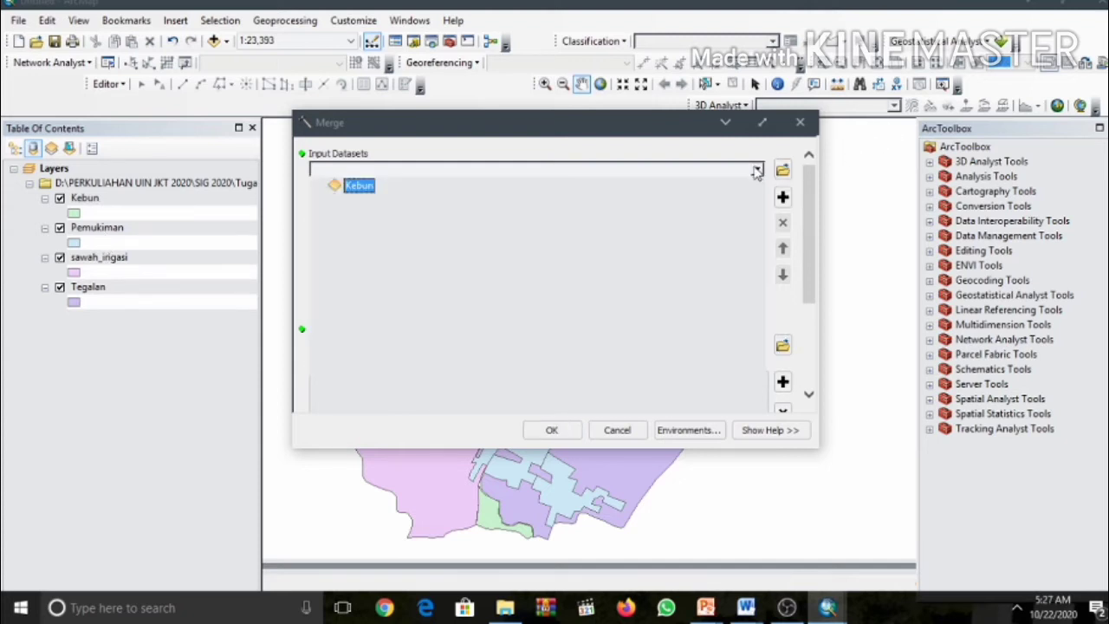
left_click(357, 186)
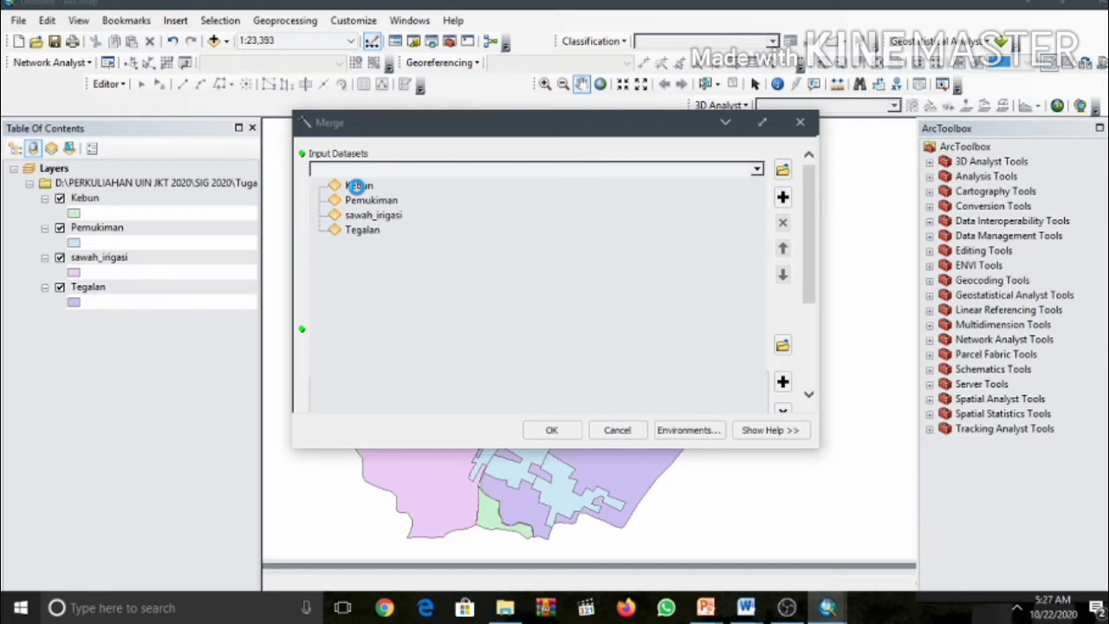
left_click(357, 185)
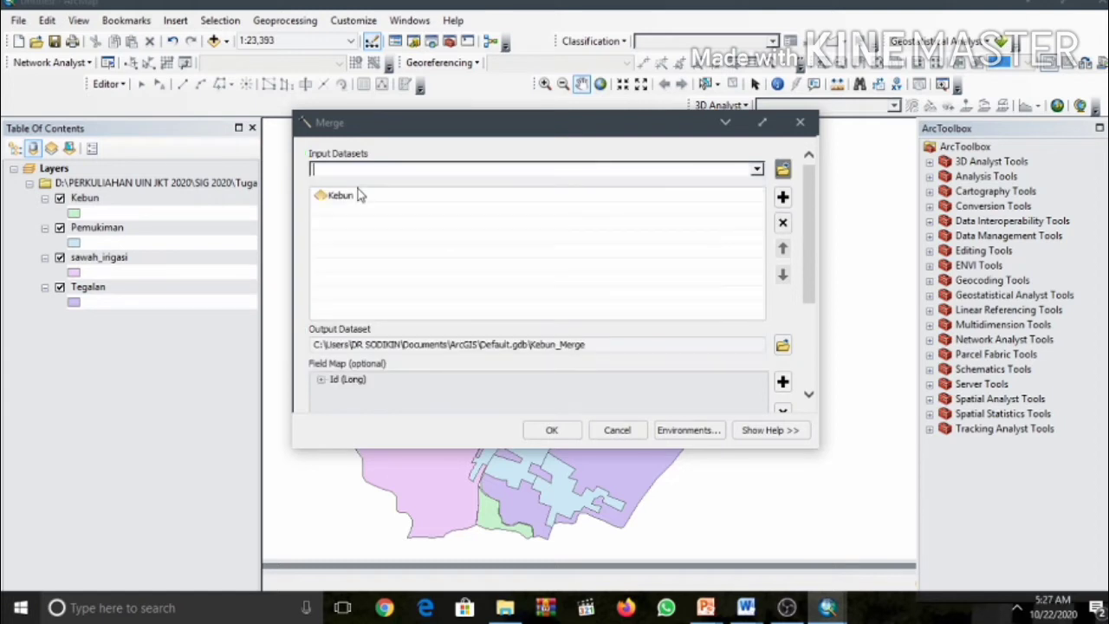
left_click(756, 170)
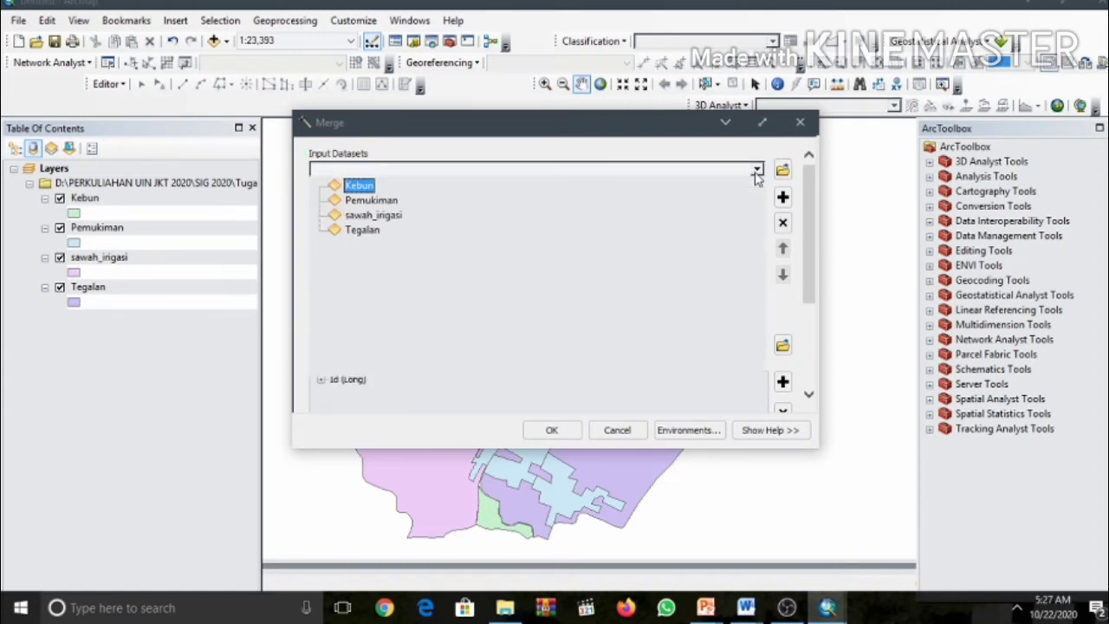
left_click(372, 200)
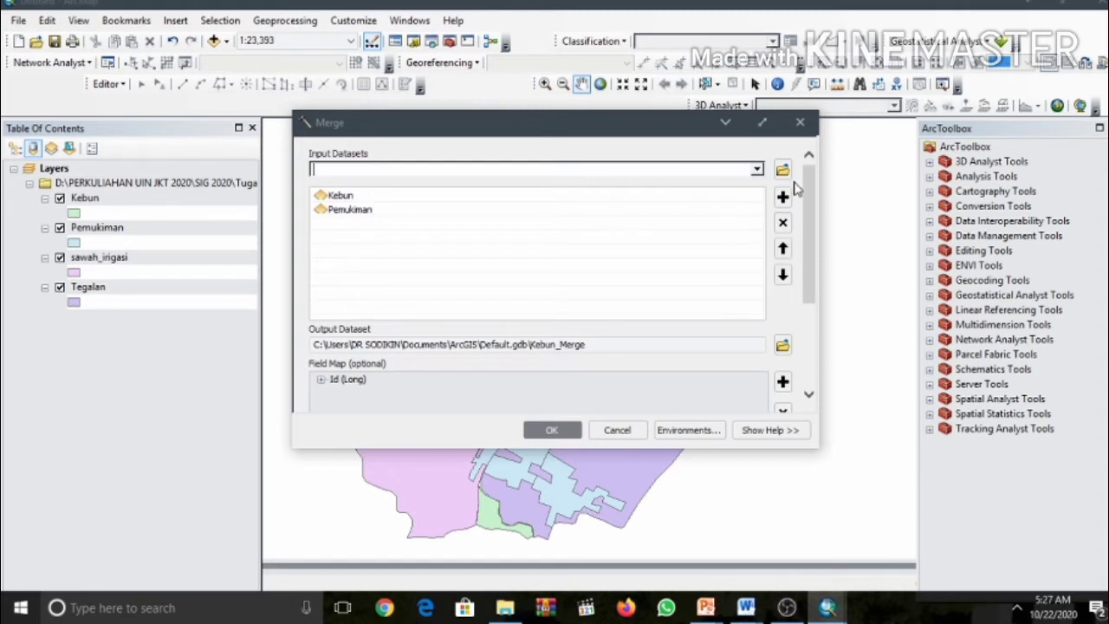
left_click(756, 169)
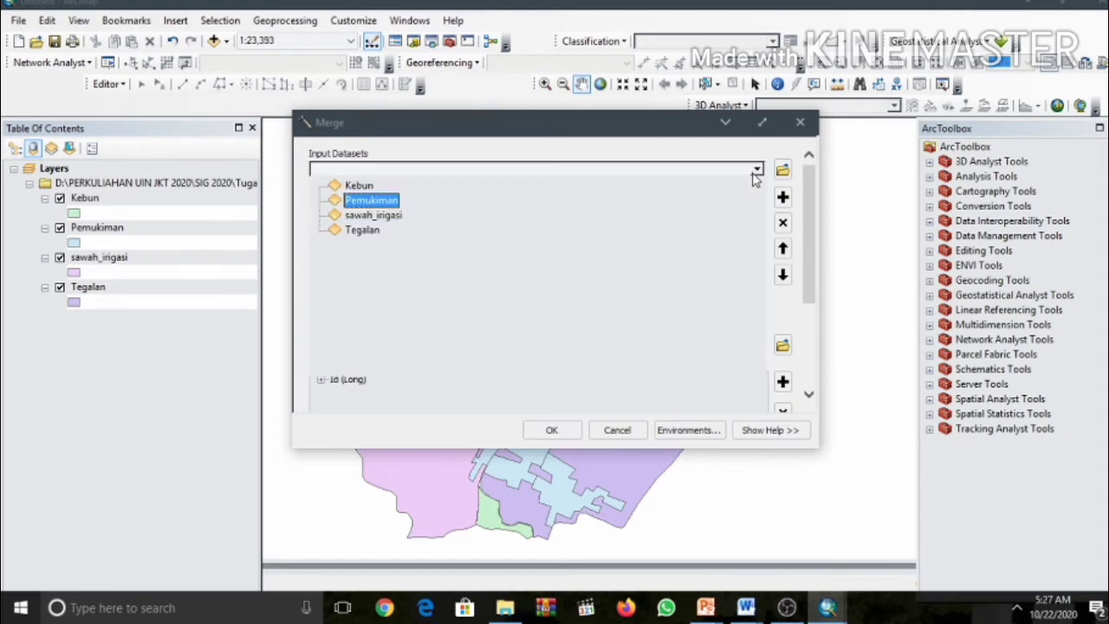
left_click(374, 215)
left_click(756, 169)
left_click(372, 237)
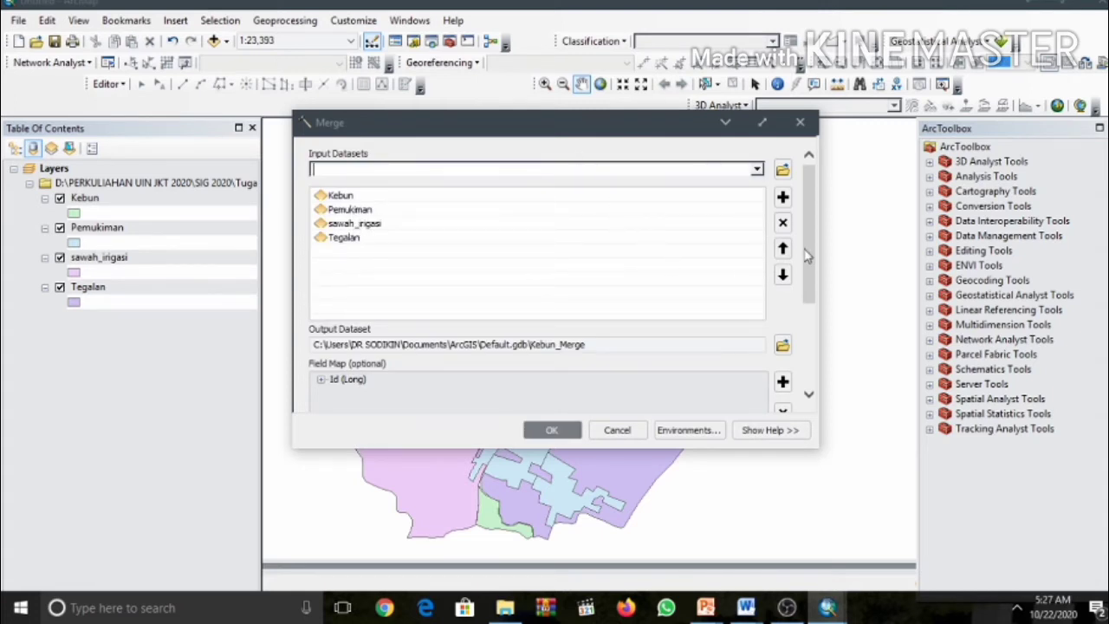
Set the merge output dataset to Penggunaan Lahan.shp in D:\PERKULIAHAN UIN JKT 2020\SIG 2020
left_click_drag(809, 259, 807, 364)
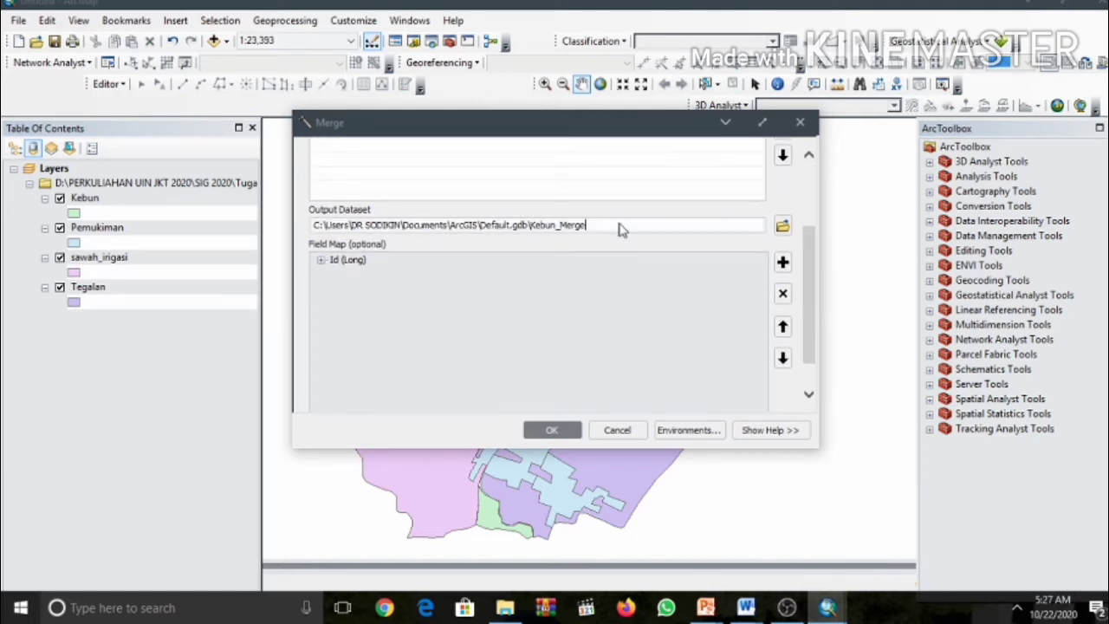
left_click(783, 226)
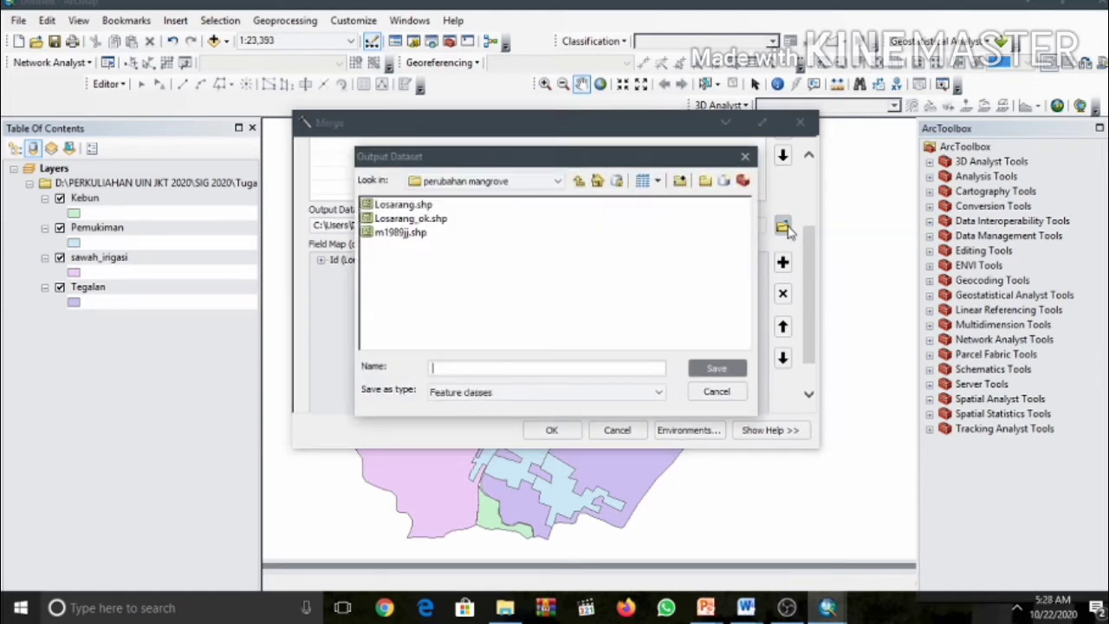
left_click(555, 180)
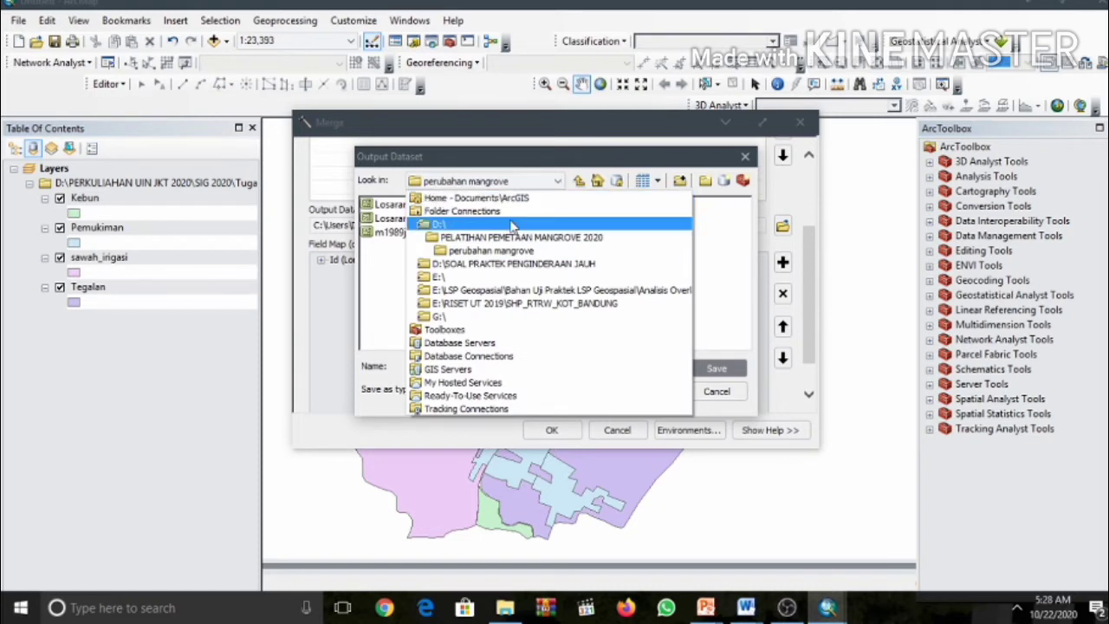
left_click(512, 226)
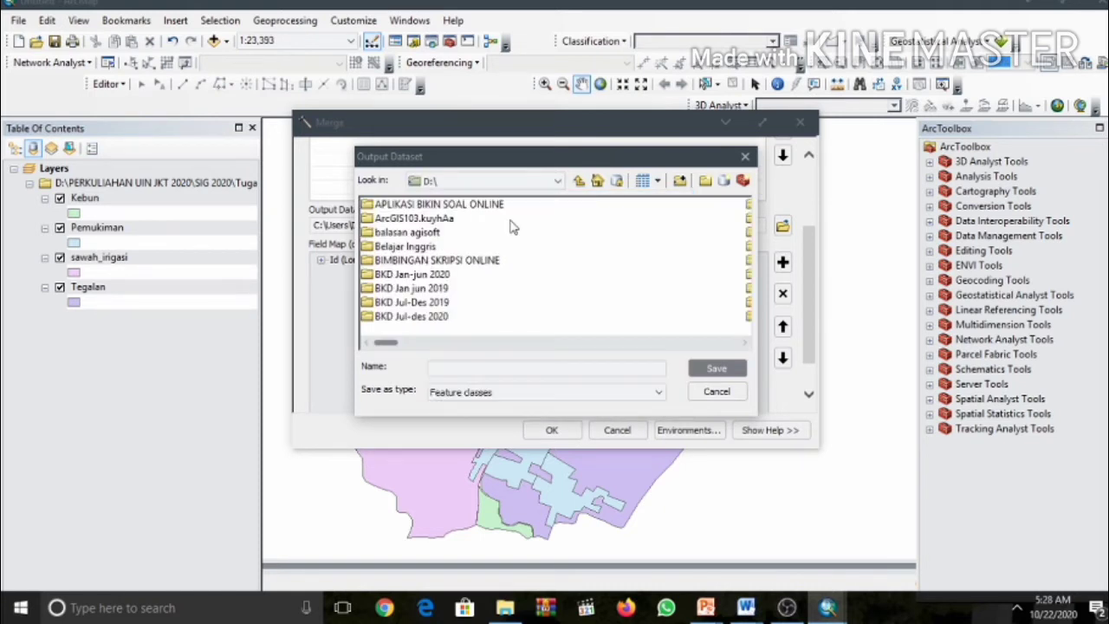
left_click_drag(390, 344, 590, 343)
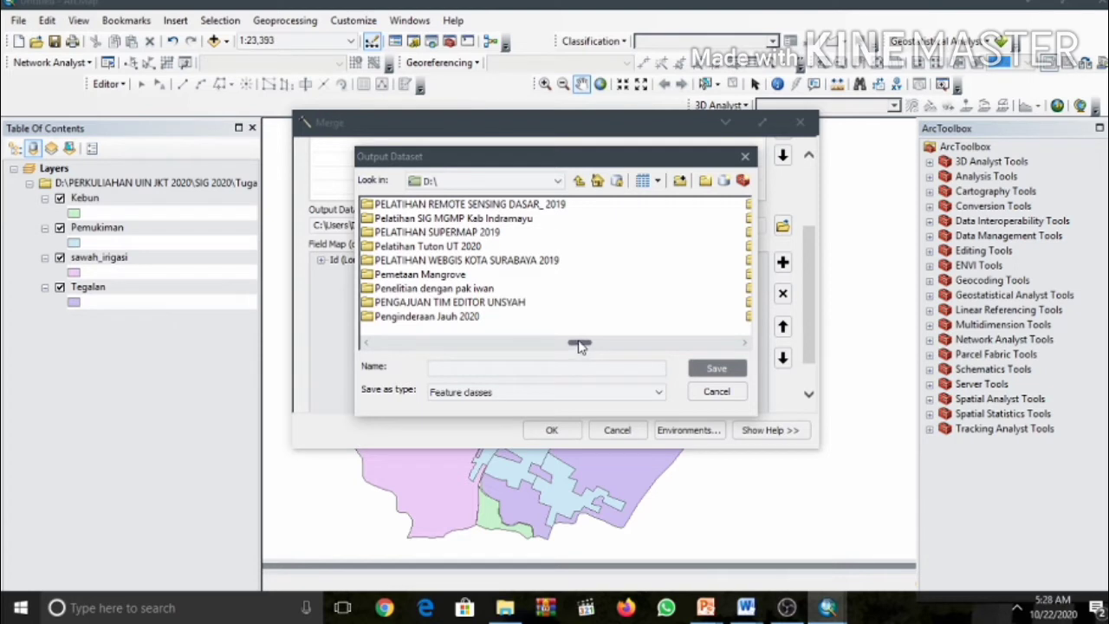
left_click_drag(544, 345, 612, 349)
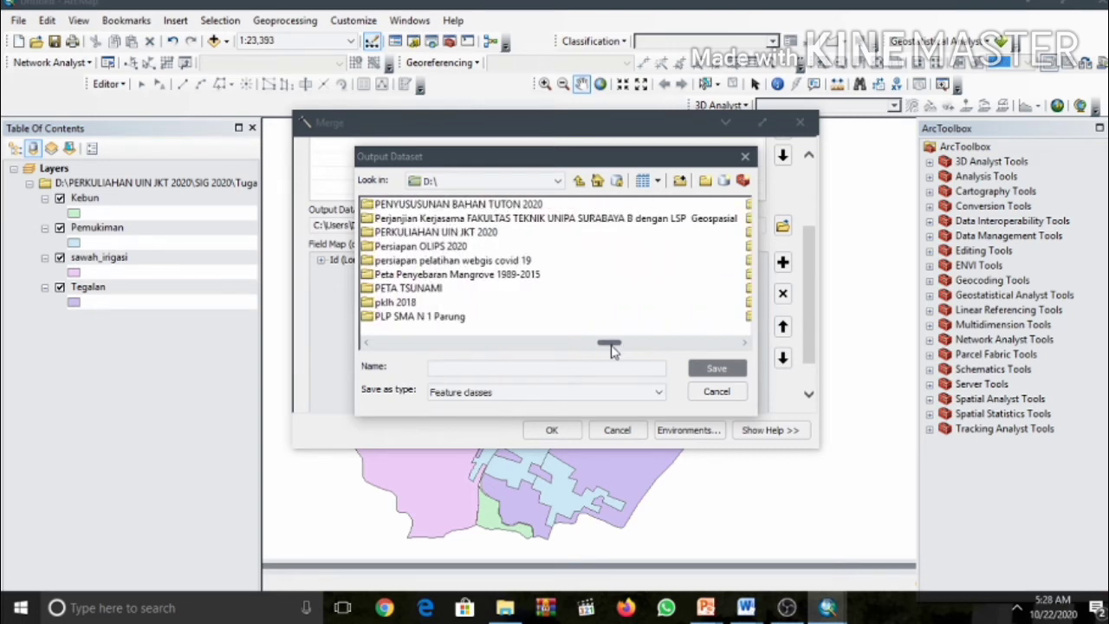
double_click(480, 232)
double_click(388, 246)
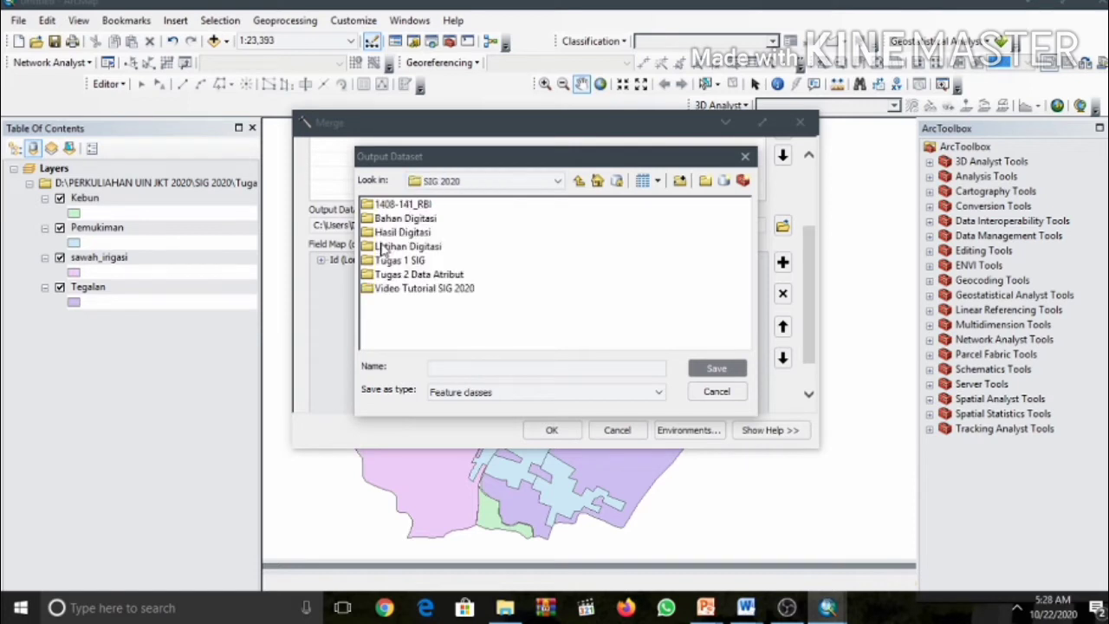
left_click(578, 368)
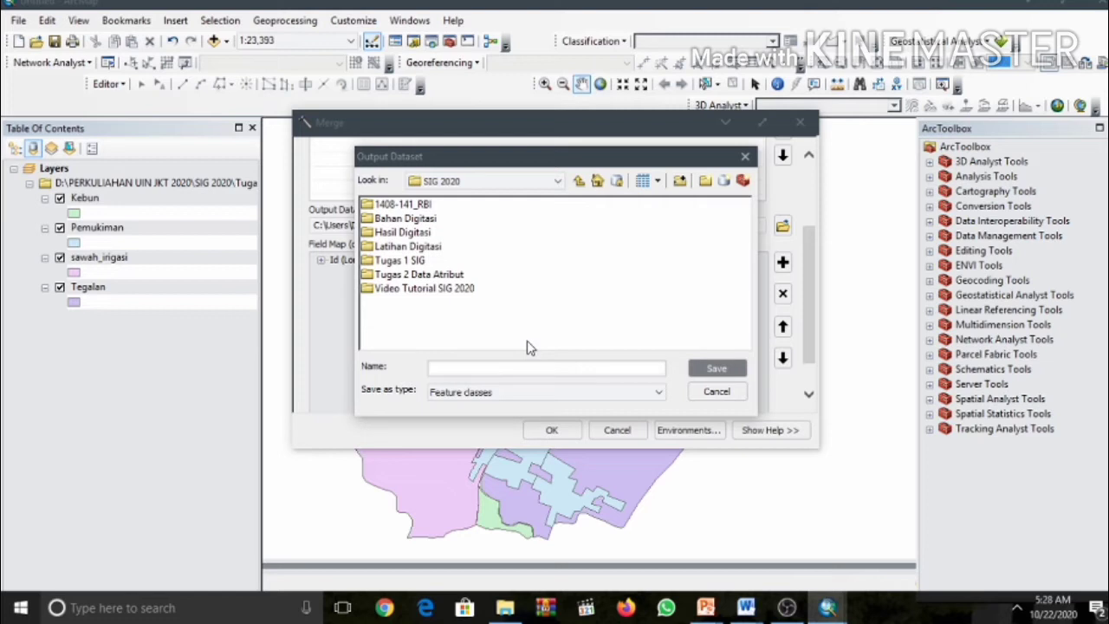
type("Merg")
left_click(724, 372)
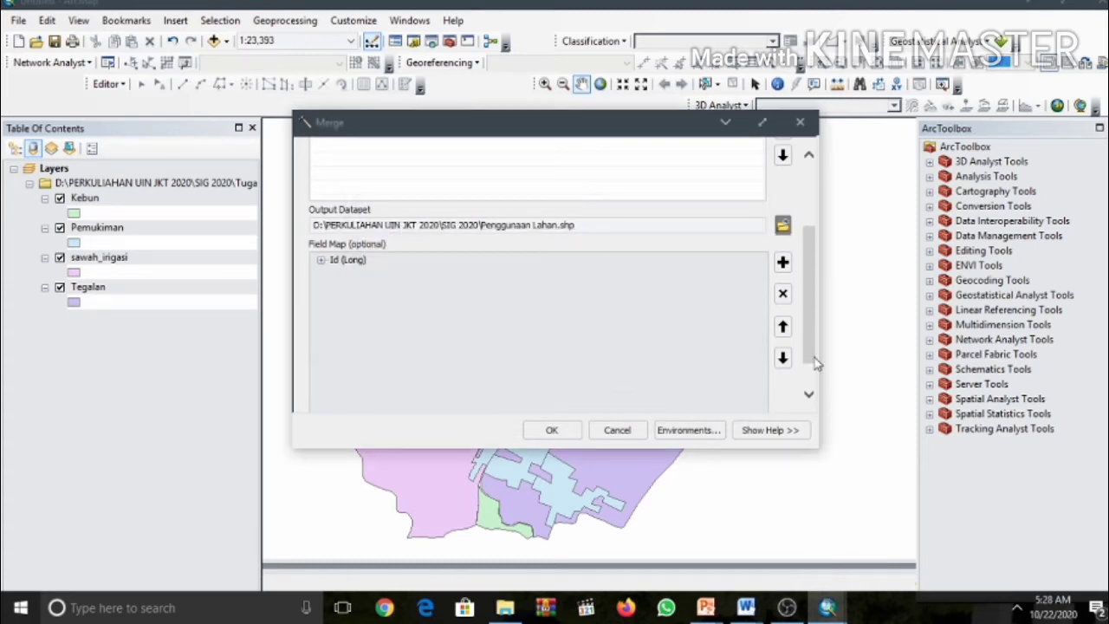
Run the merge of the four land-use layers with the chosen output dataset
left_click_drag(812, 348, 832, 364)
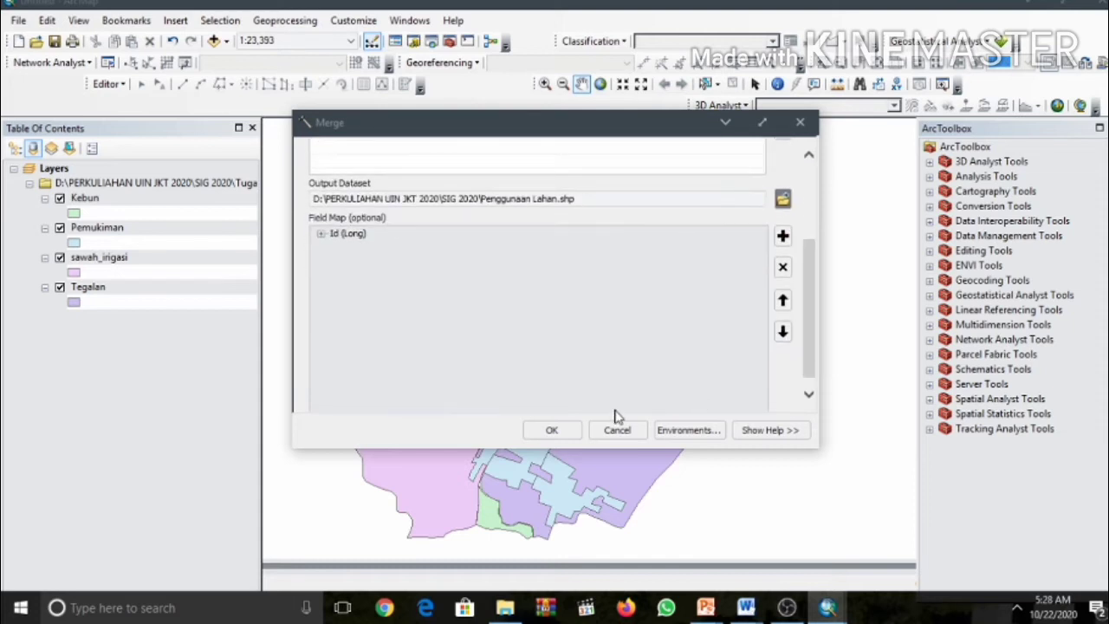
left_click(567, 437)
left_click(555, 432)
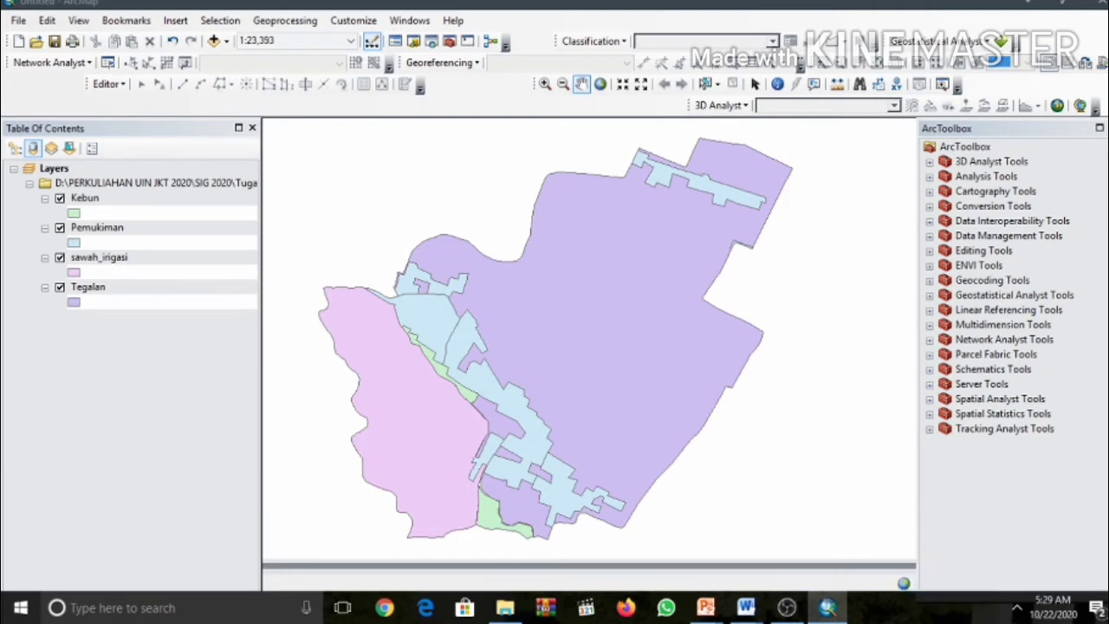
Start a new Merge and enter Kebun, Pemukiman, sawah_irigasi and Tegalan as input datasets again
left_click(264, 21)
left_click(294, 111)
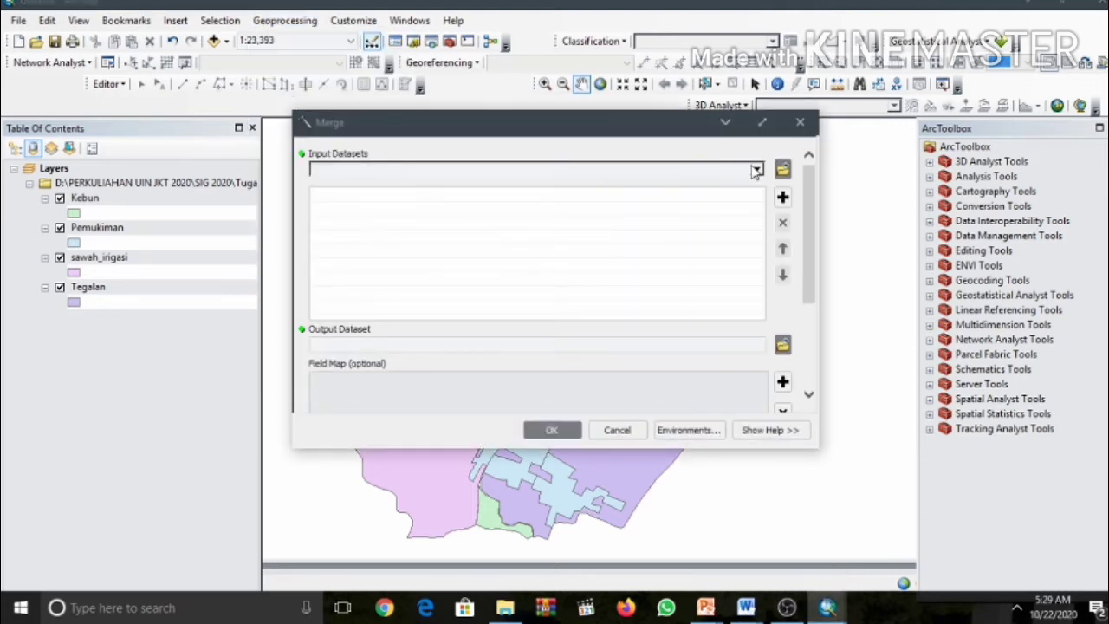
left_click(757, 168)
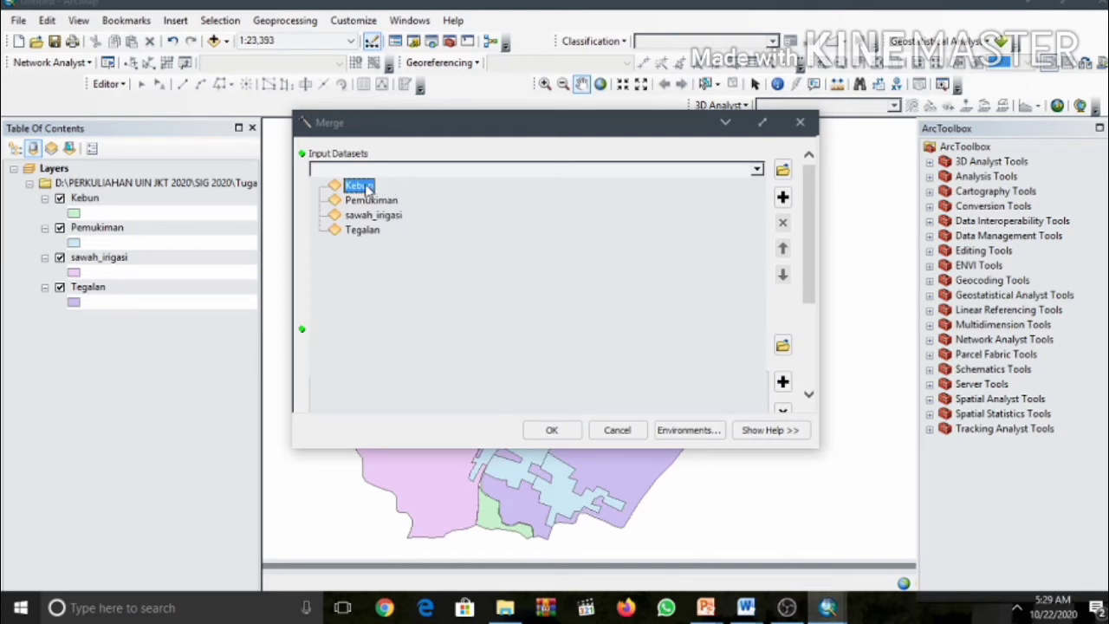
left_click(378, 190)
left_click(758, 170)
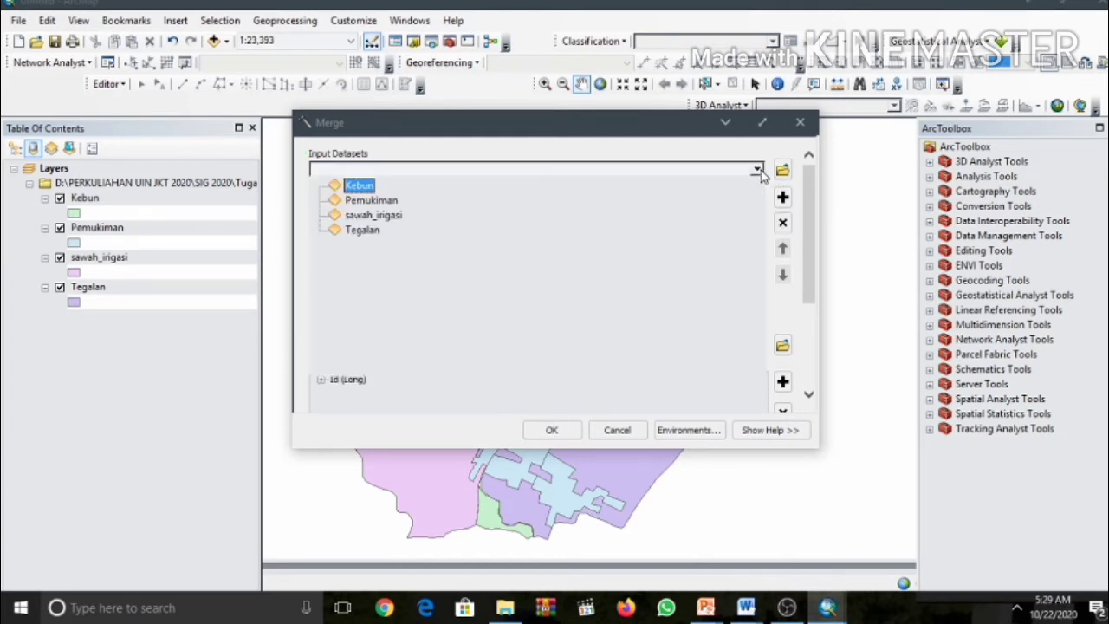
left_click(381, 199)
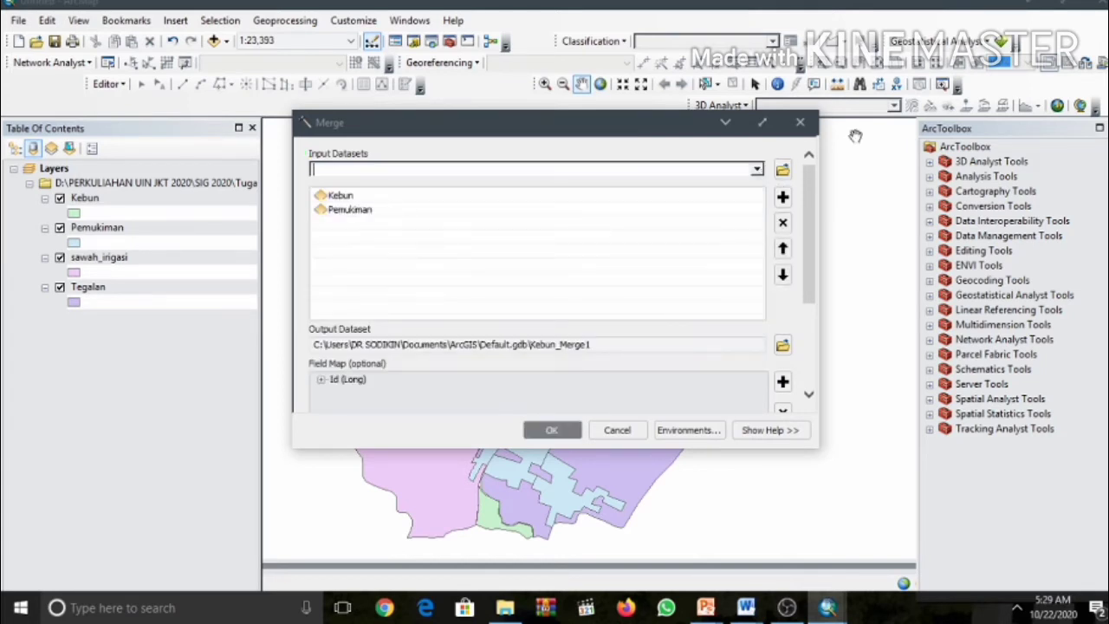
left_click(757, 169)
left_click(372, 217)
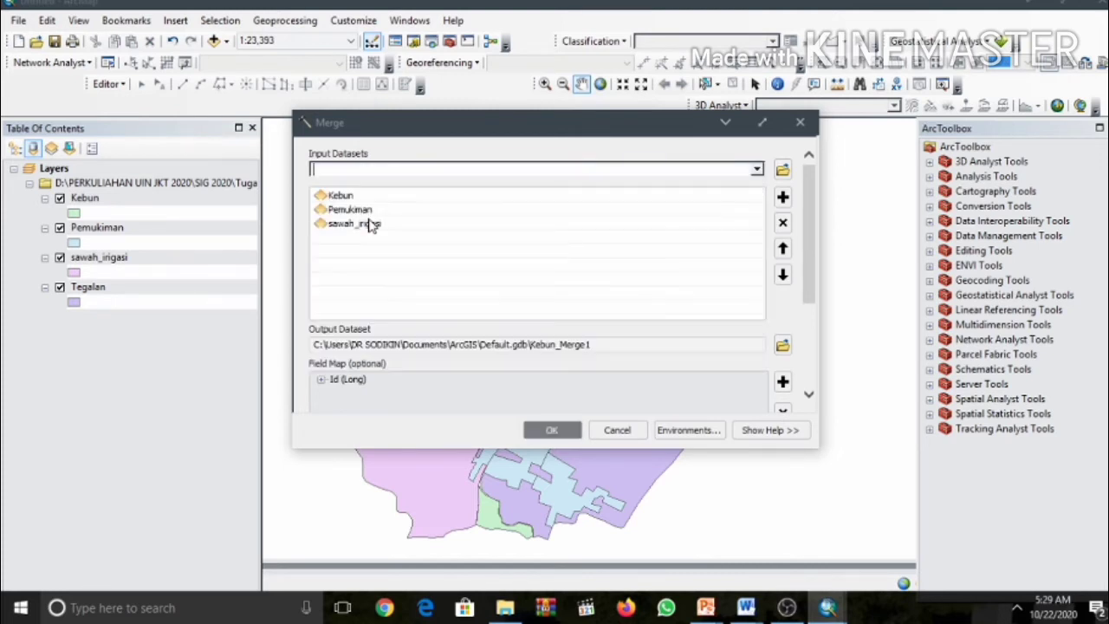
left_click(758, 170)
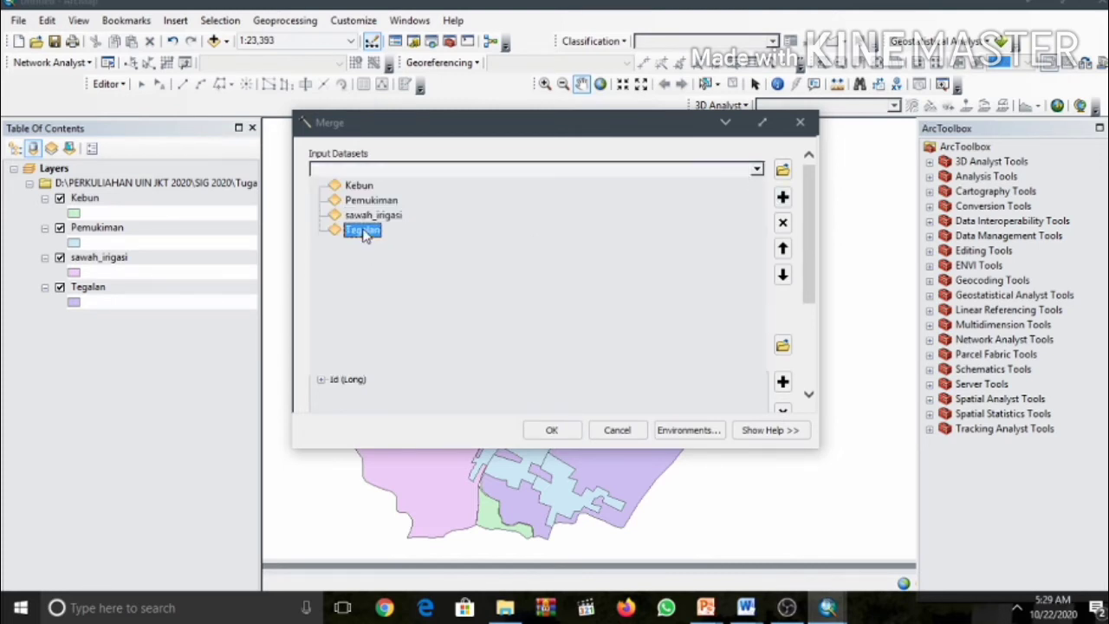
left_click(362, 229)
Set the merge output dataset name to merge in Default.gdb and try to run the tool
left_click(552, 427)
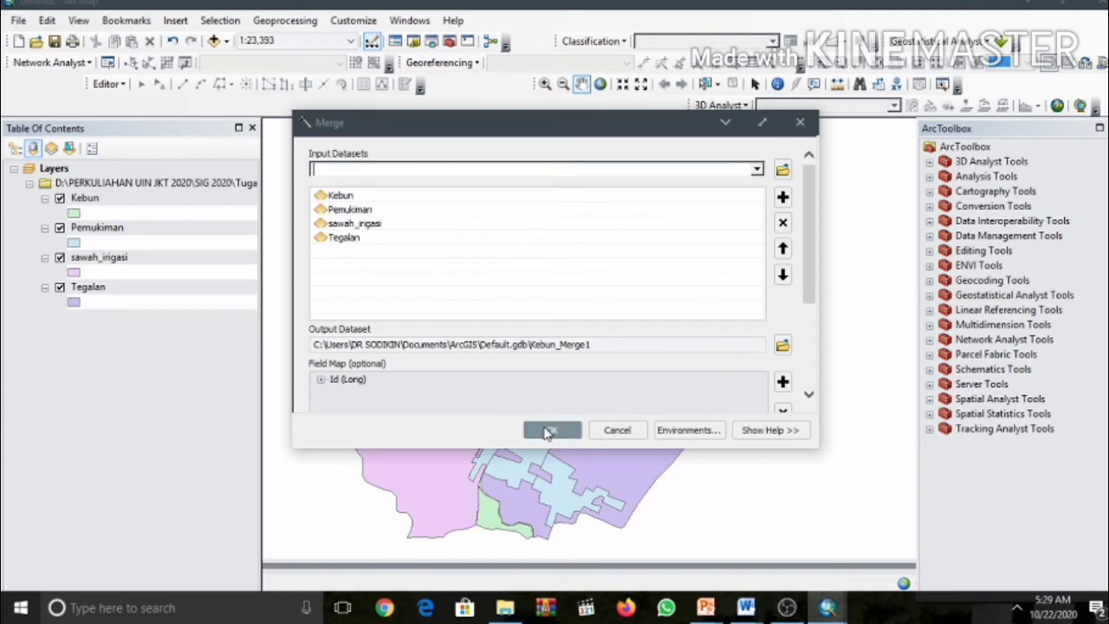
left_click(590, 346)
left_click_drag(590, 346, 531, 346)
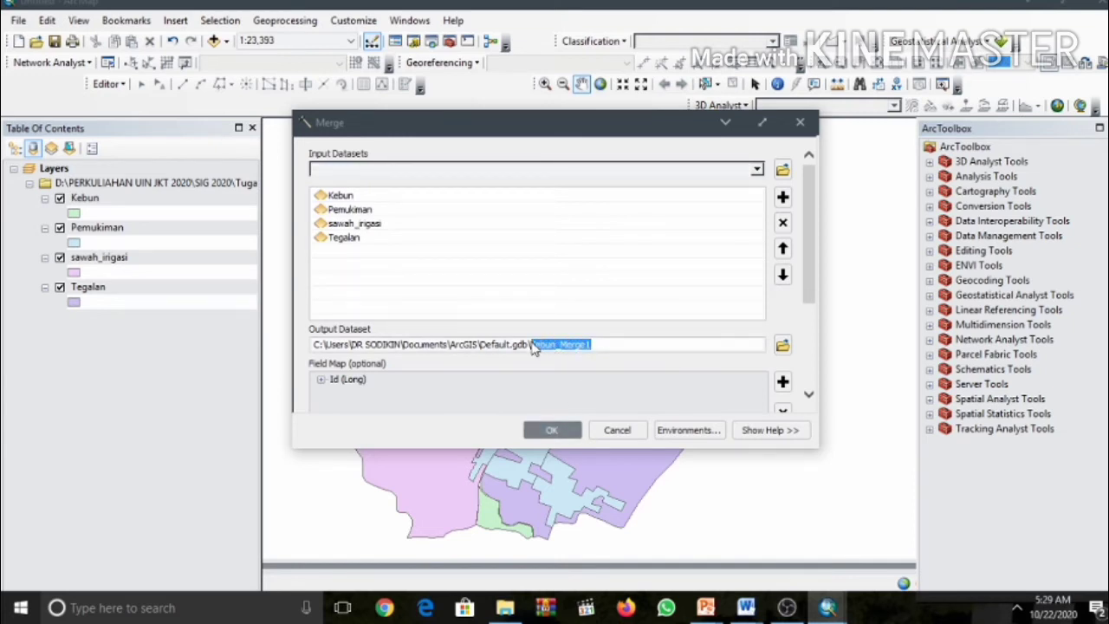
type("merge")
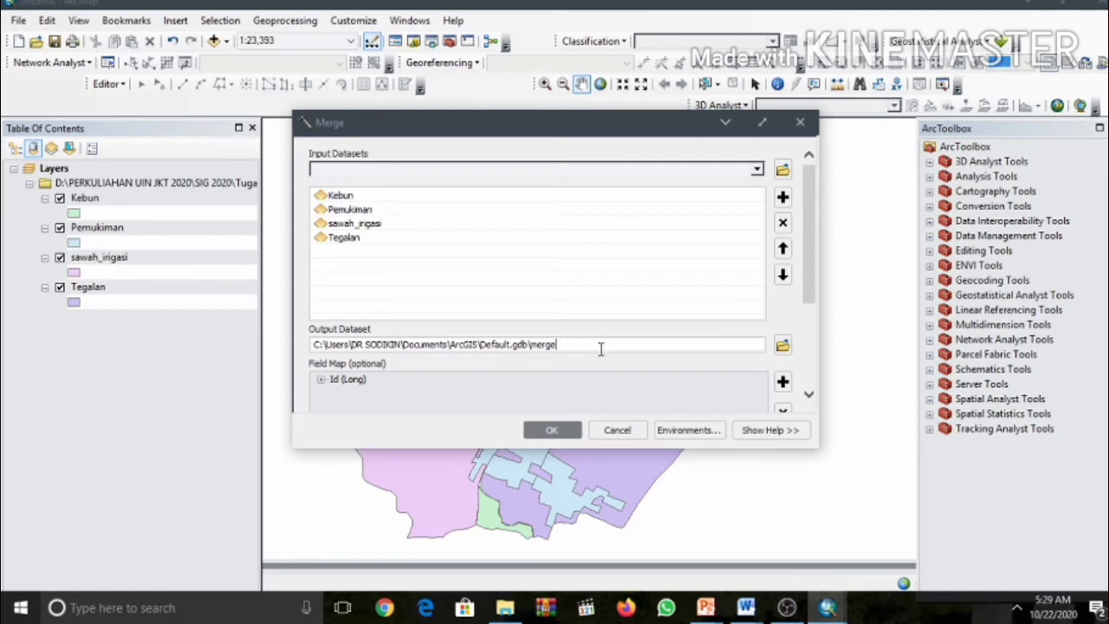
left_click(549, 429)
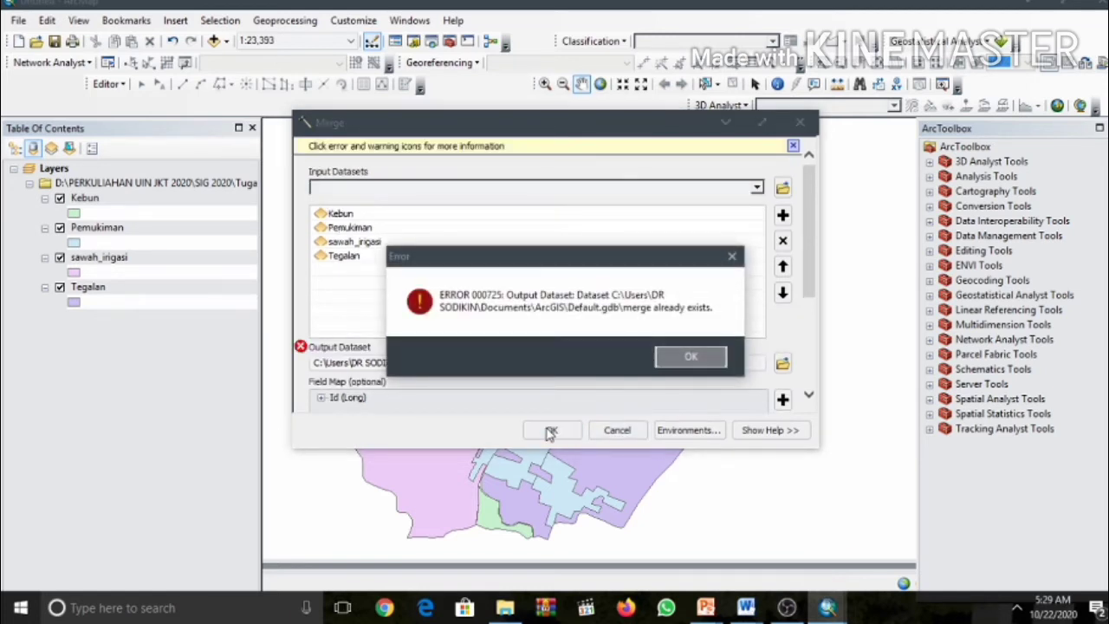
Change the output dataset name to merge3456 and run the merge of the four layers
left_click(732, 258)
left_click(565, 364)
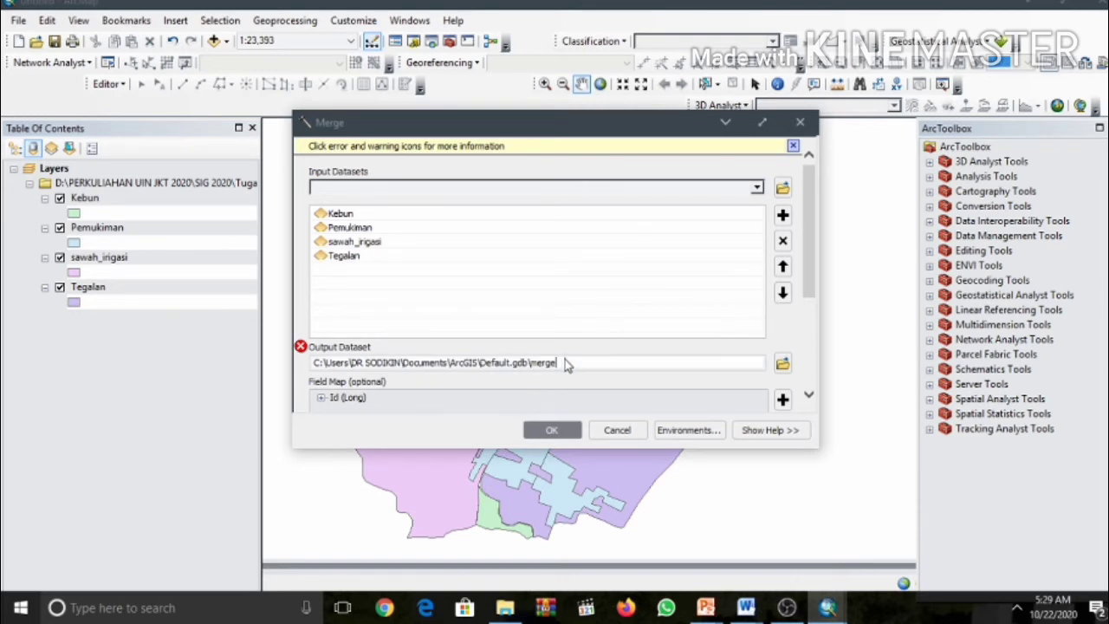
type("3456")
left_click(548, 429)
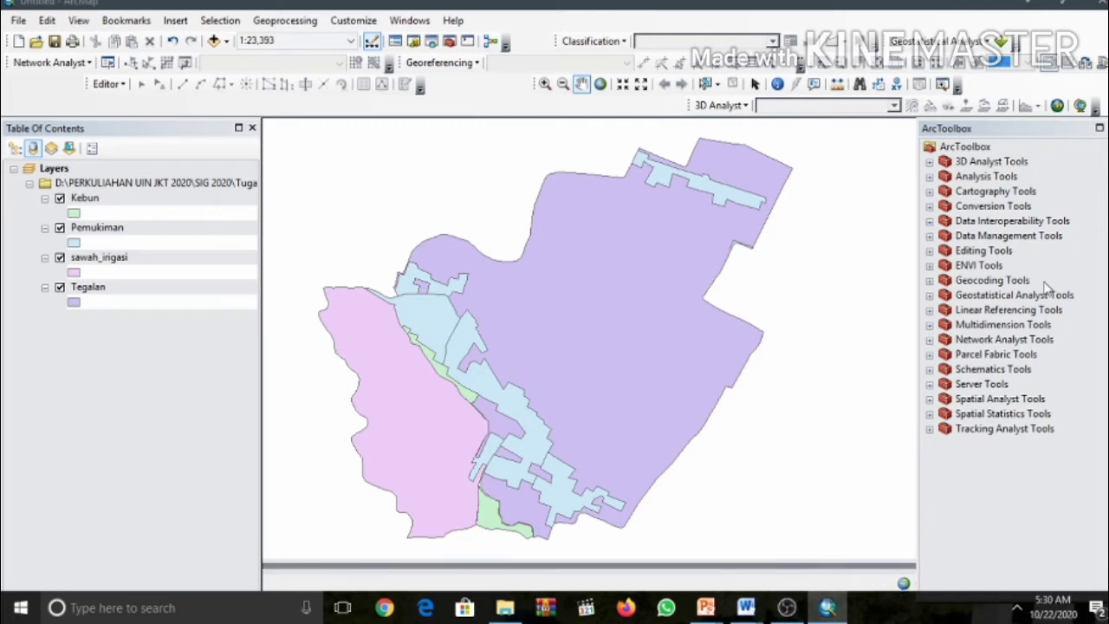
left_click_drag(1011, 132, 1006, 50)
left_click_drag(493, 324, 471, 348)
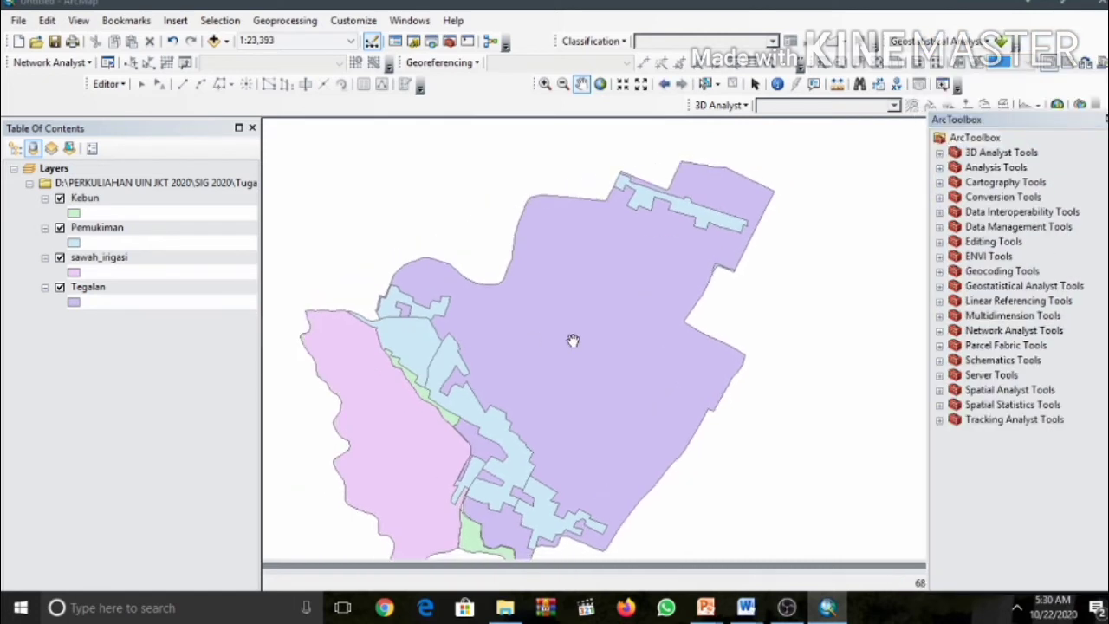
left_click_drag(572, 340, 576, 297)
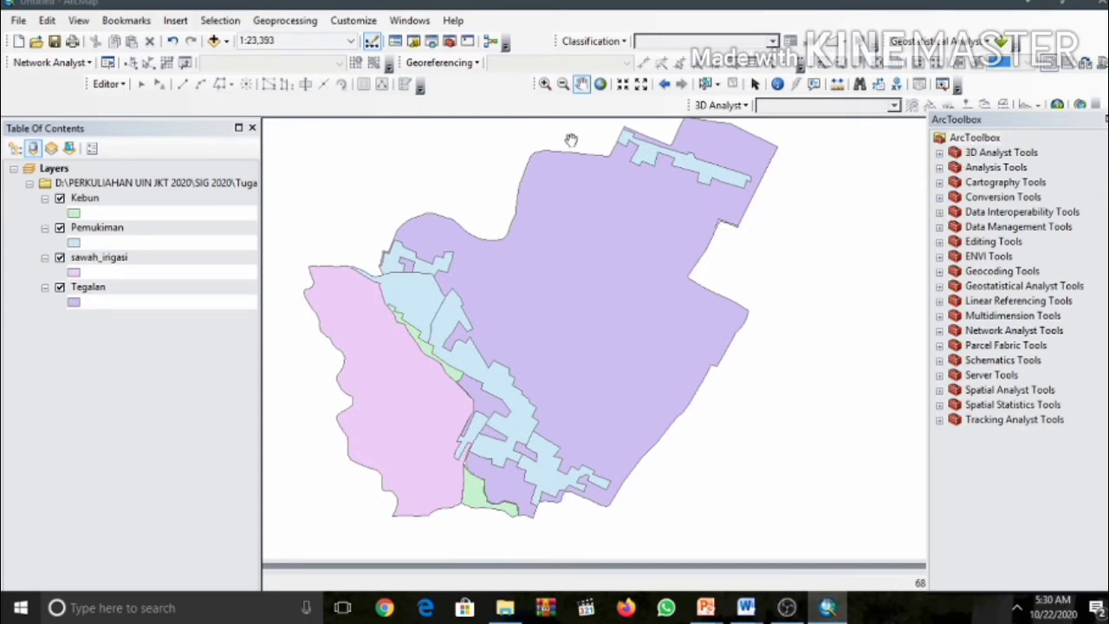
left_click(314, 21)
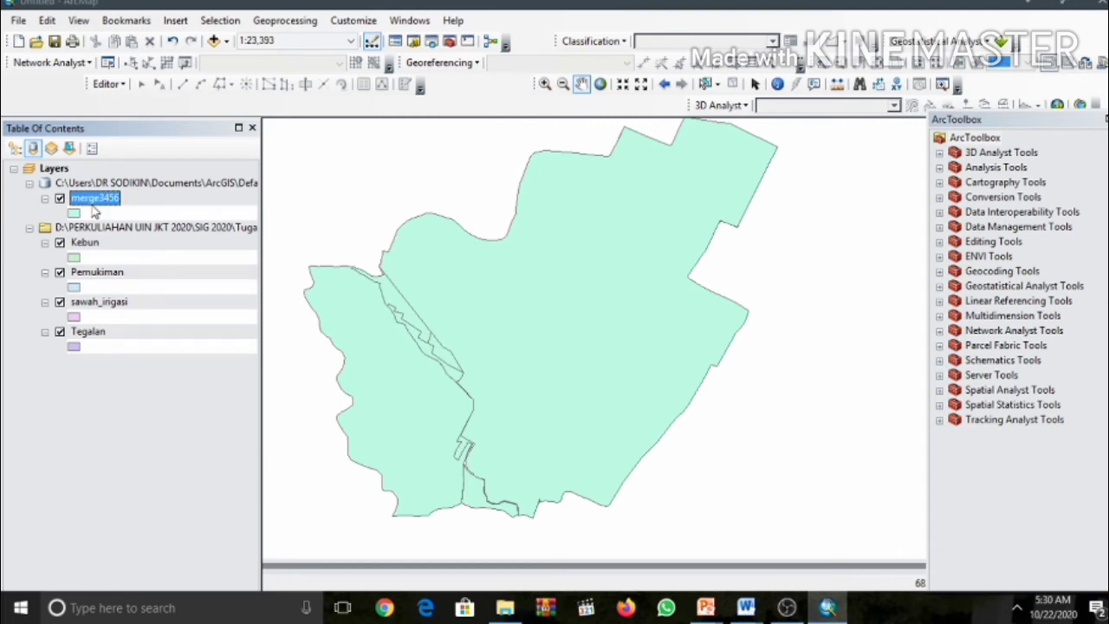
Open the attribute table of the merge3456 layer and widen it to show the Shape_Area field
right_click(95, 213)
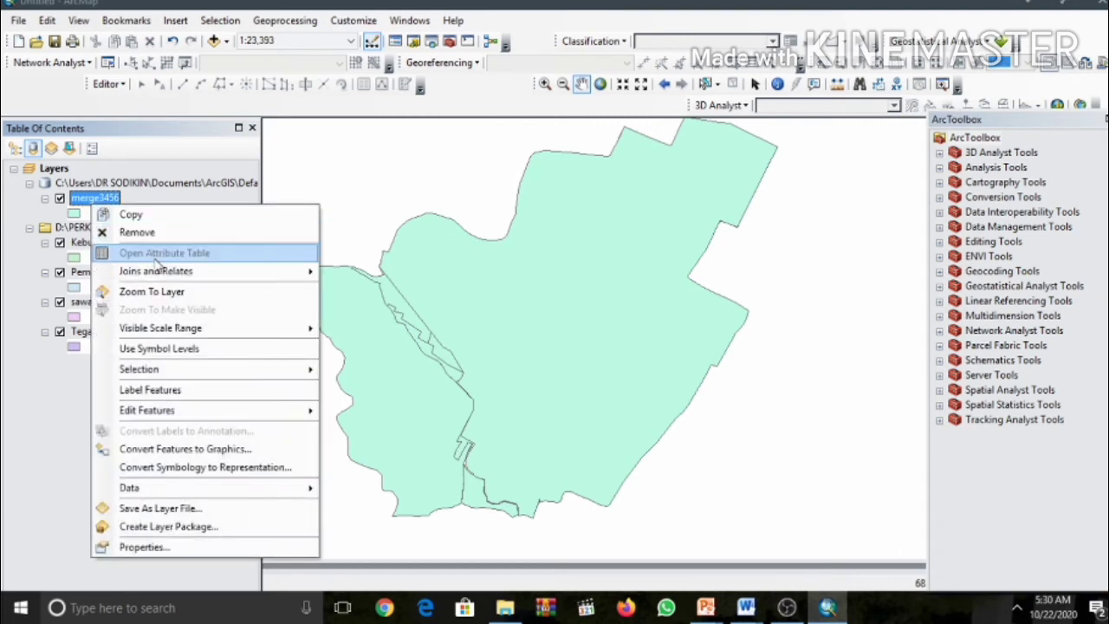
left_click(153, 256)
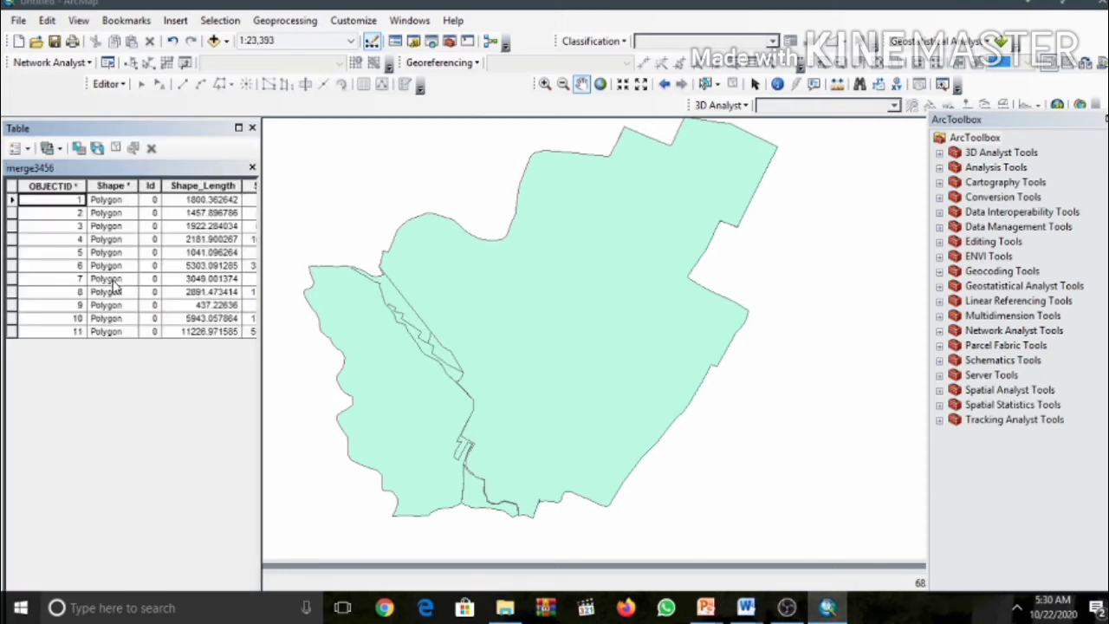
left_click_drag(261, 187, 349, 169)
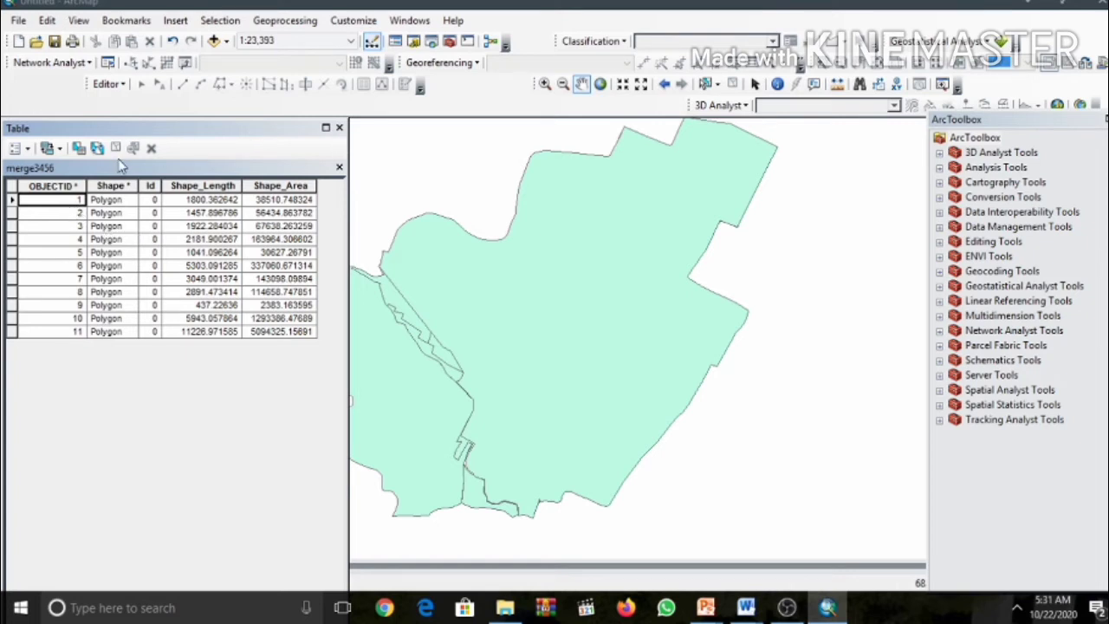
left_click_drag(483, 176, 152, 137)
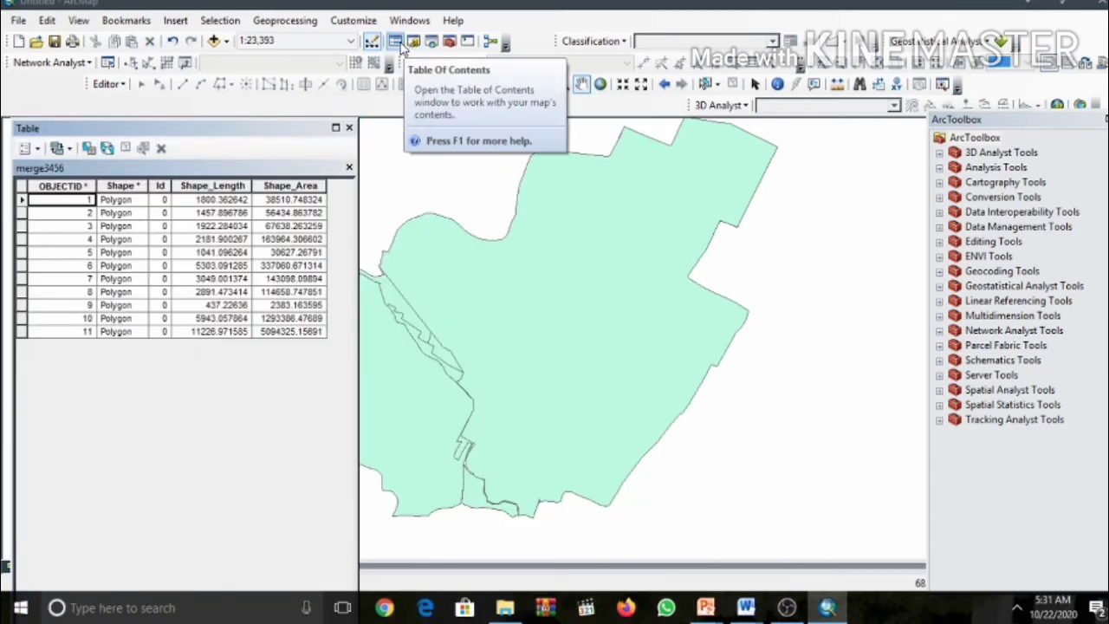
Bring back the table of contents and reopen the merge3456 attribute table to examine its fields
left_click(395, 40)
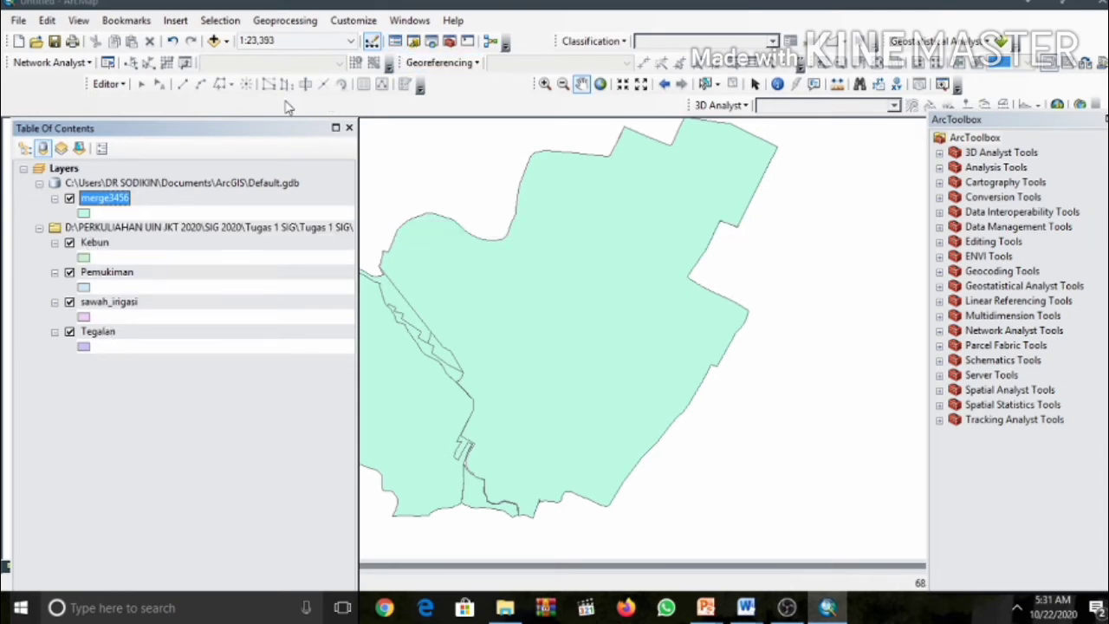
mouse_move(134, 130)
left_mouse_down()
mouse_move(295, 160)
mouse_move(130, 141)
left_mouse_up()
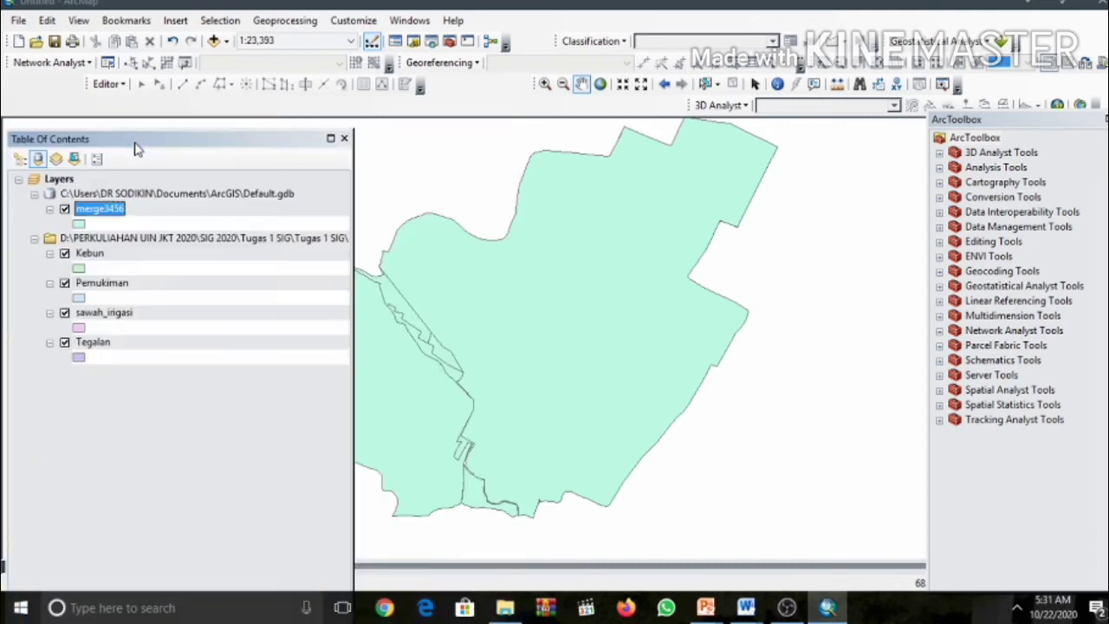
left_click(110, 211)
left_click(156, 416)
right_click(114, 208)
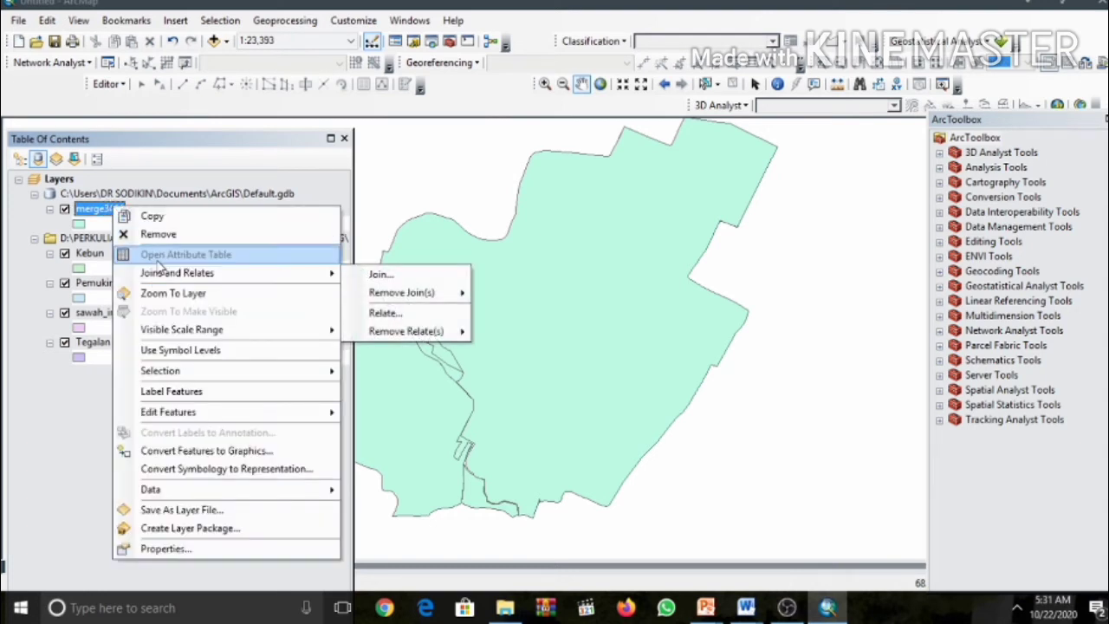
left_click(158, 255)
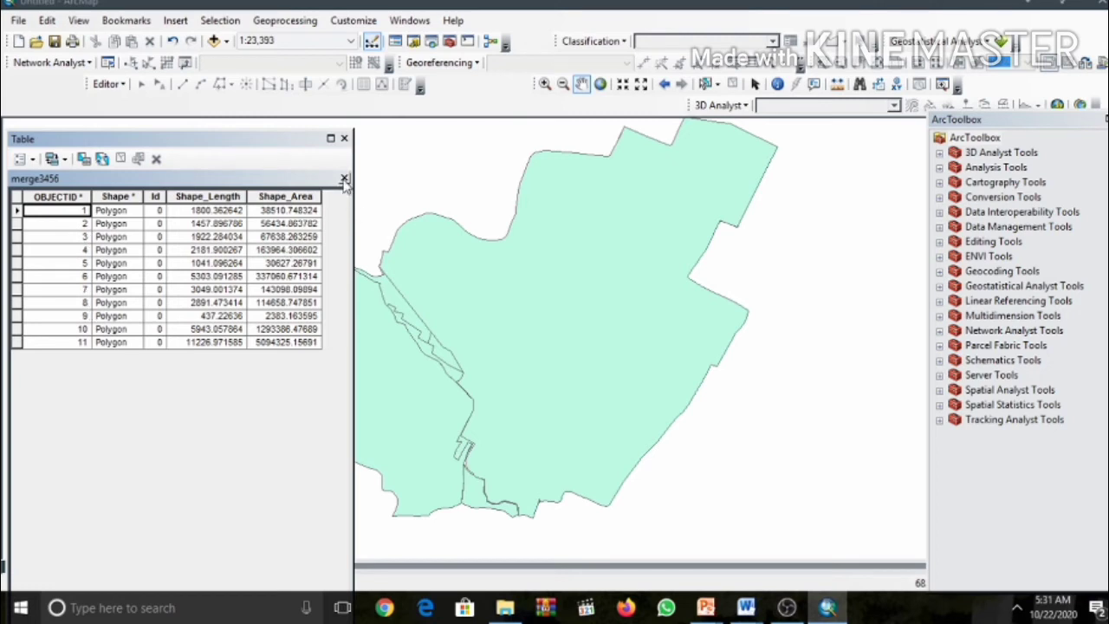
Close the attribute table and remove the merge3456 layer from the map
left_click(344, 178)
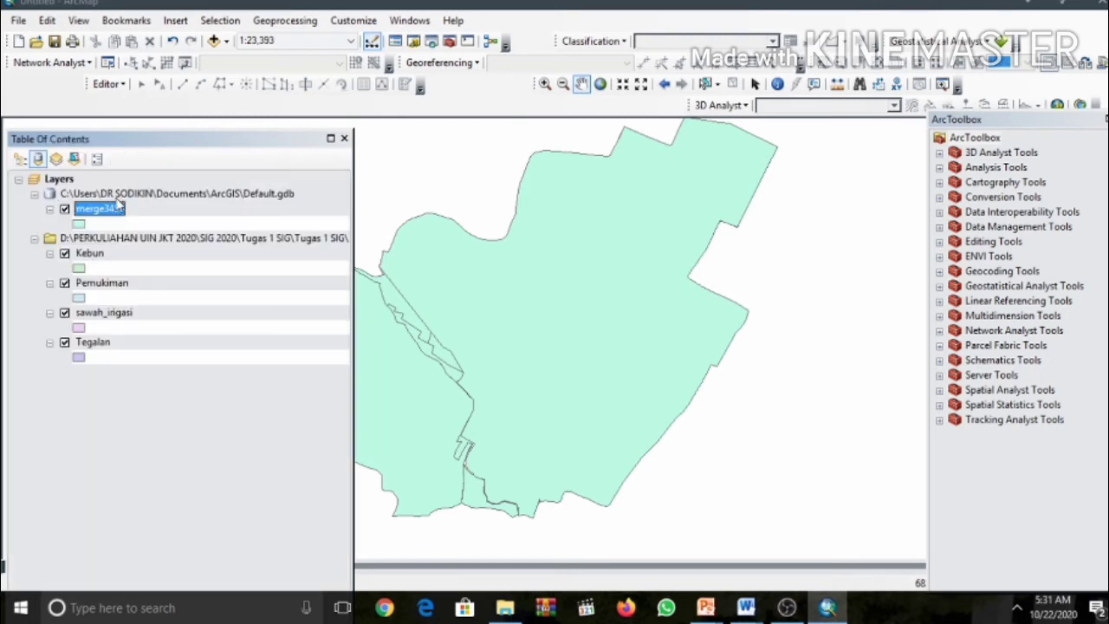
right_click(109, 213)
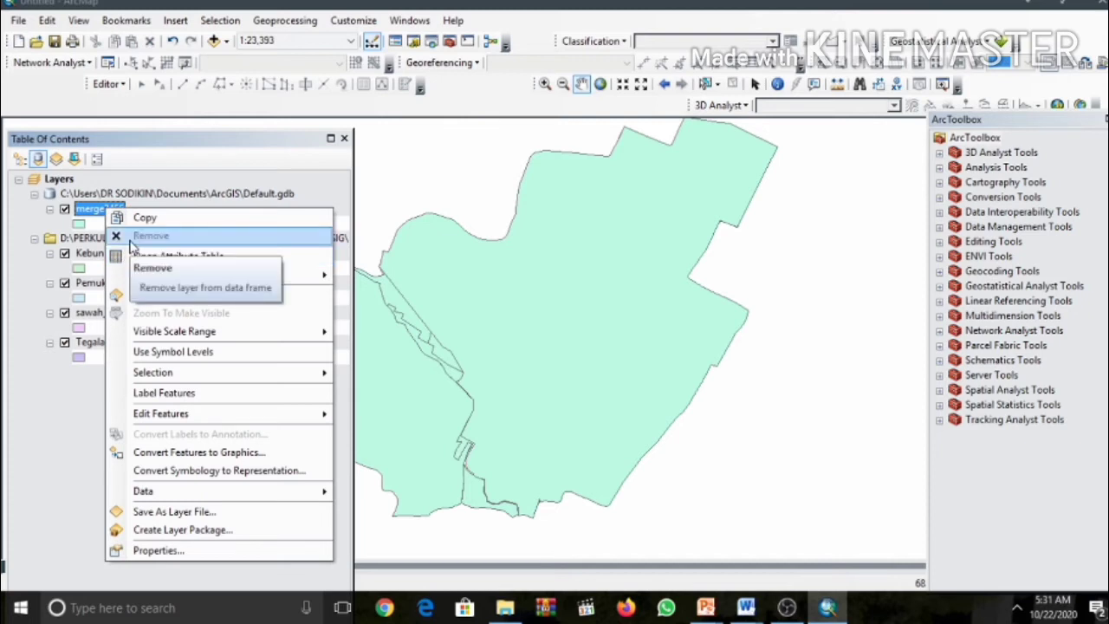
left_click(143, 235)
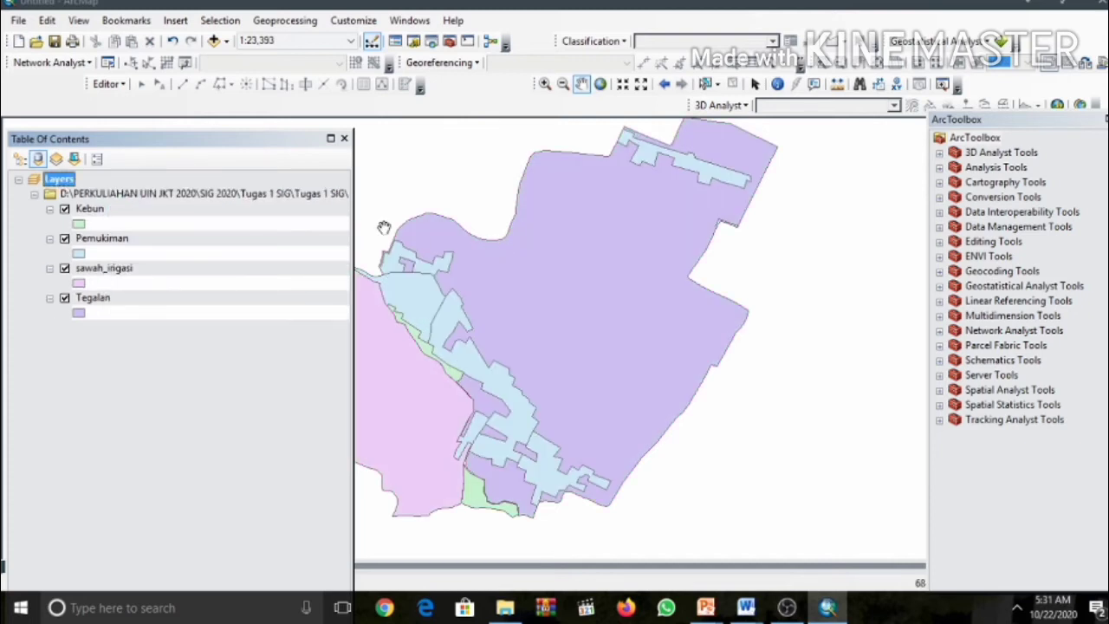
Examine the attribute tables of the Kebun and Pemukiman layers for their fields and records
left_click(98, 212)
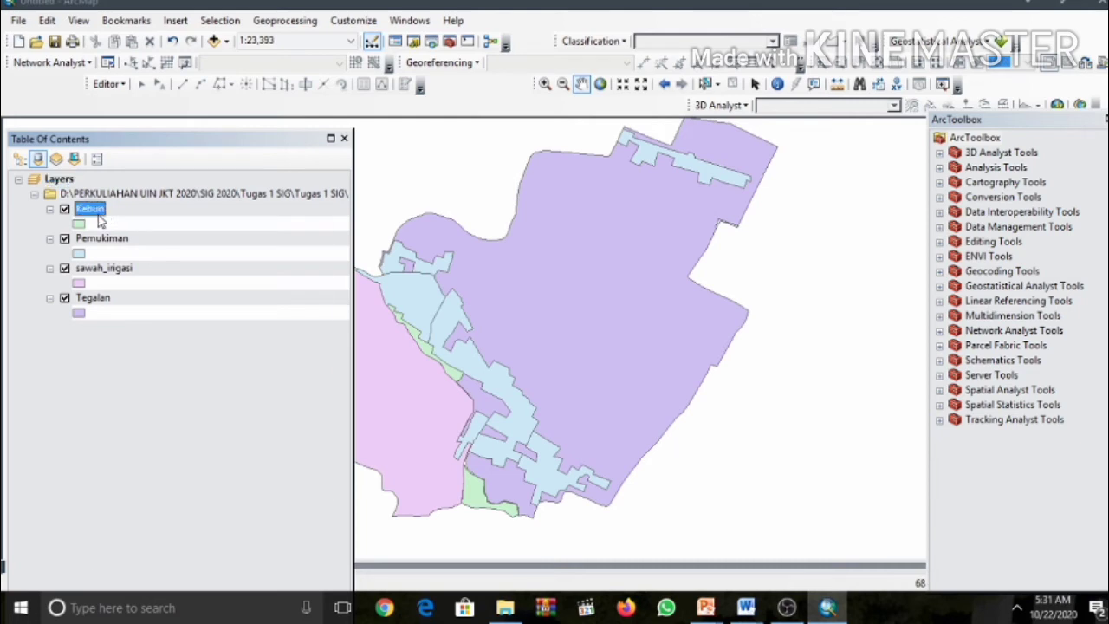
right_click(99, 213)
left_click(141, 262)
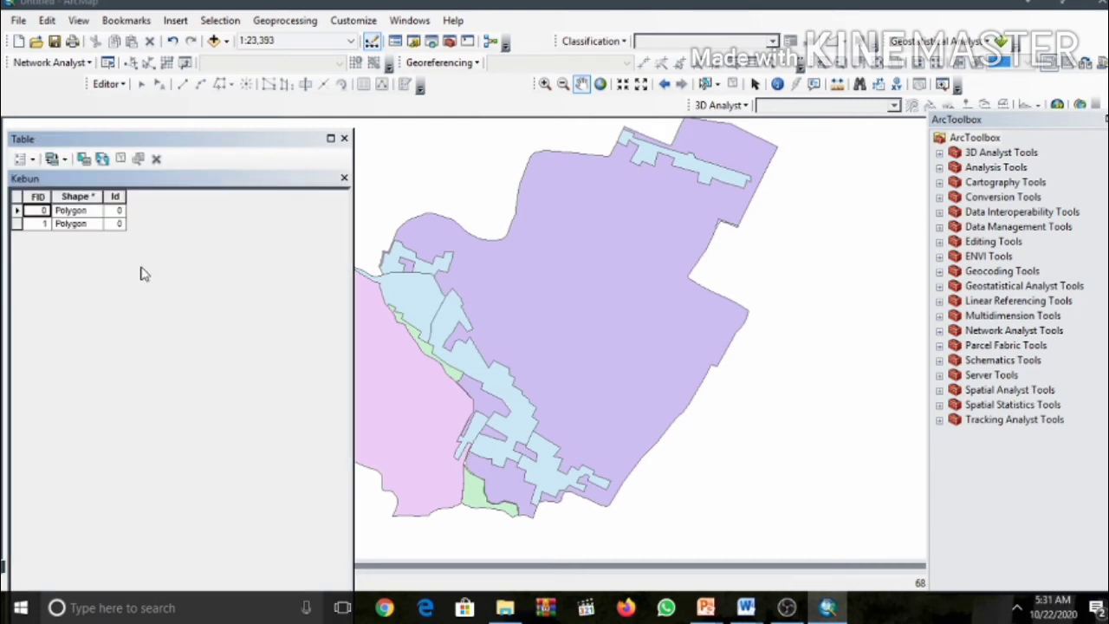
left_click(344, 178)
left_click(98, 238)
right_click(98, 238)
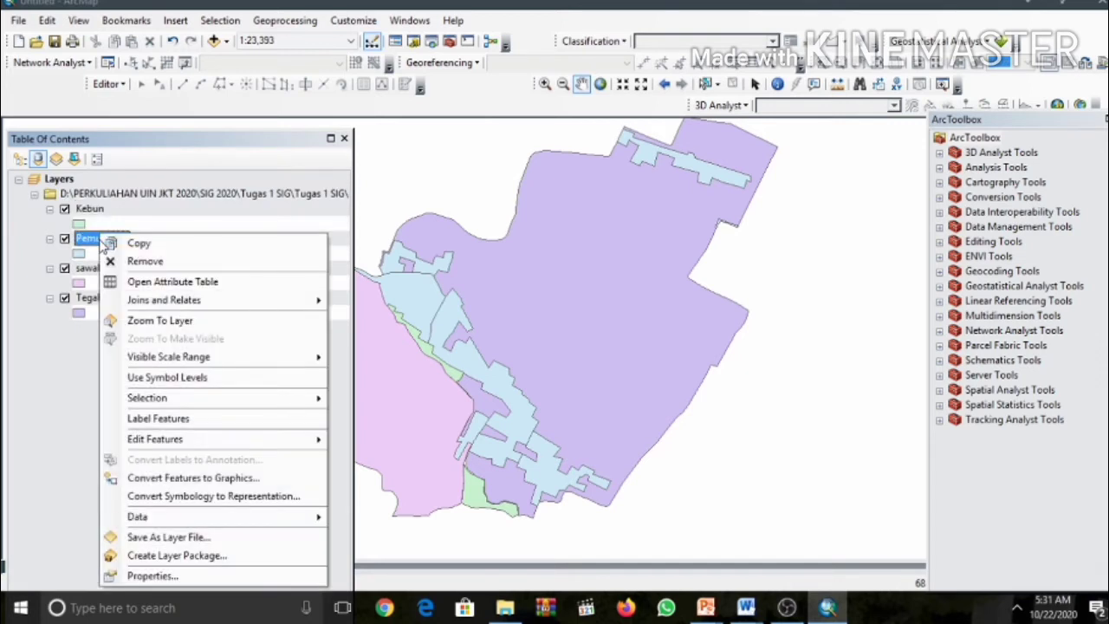
left_click(141, 281)
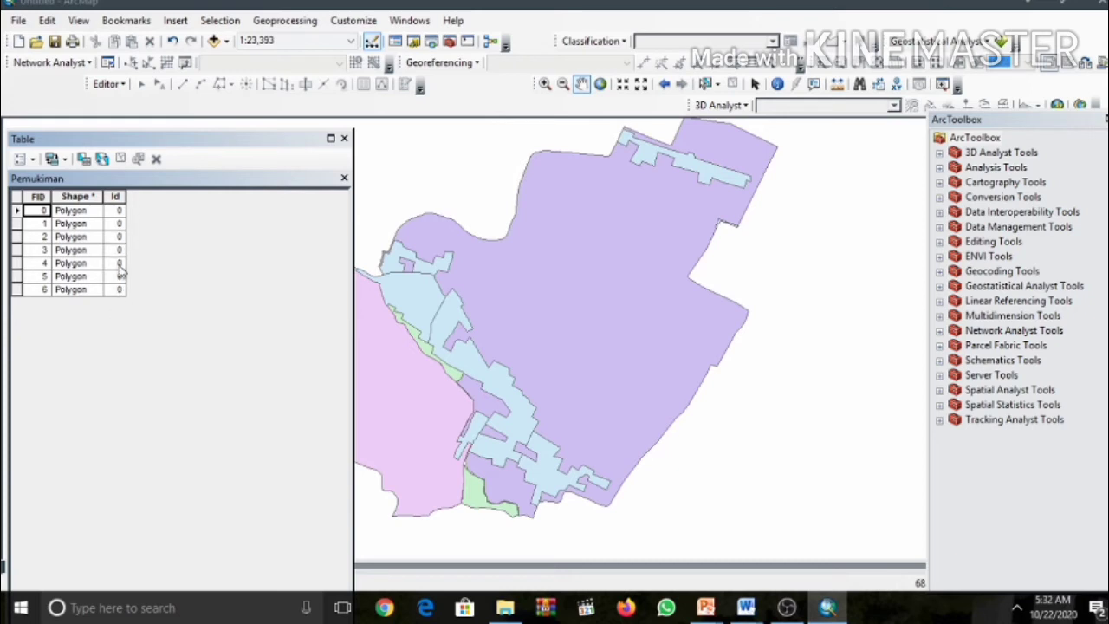
left_click(345, 178)
Examine the attribute tables of the sawah_irigasi and Tegalan layers for their fields and records
left_click(89, 272)
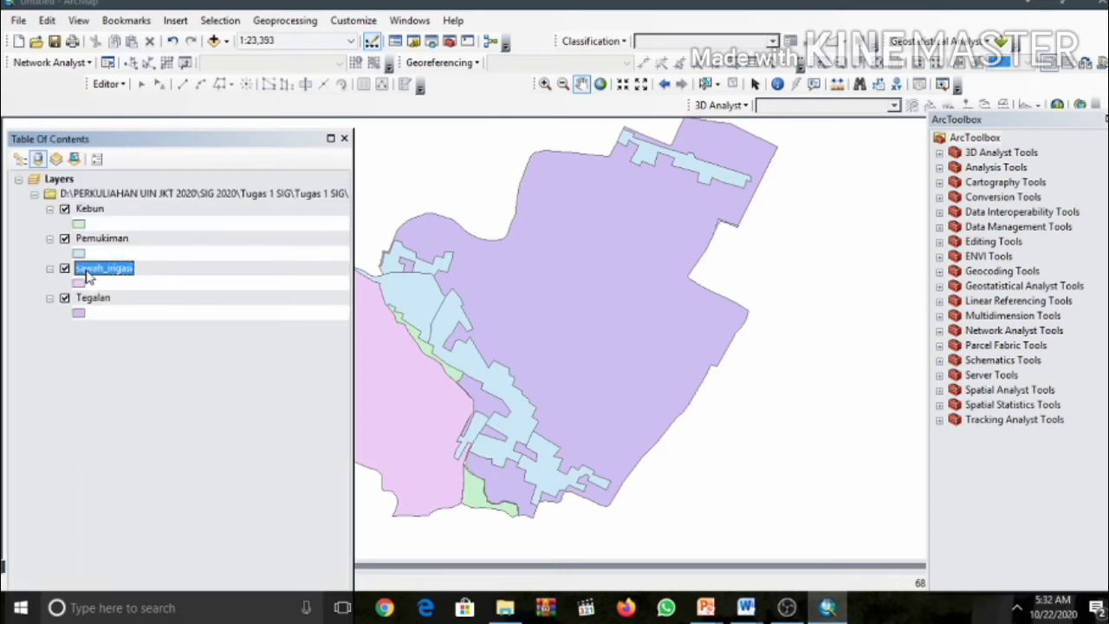
right_click(88, 275)
left_click(130, 279)
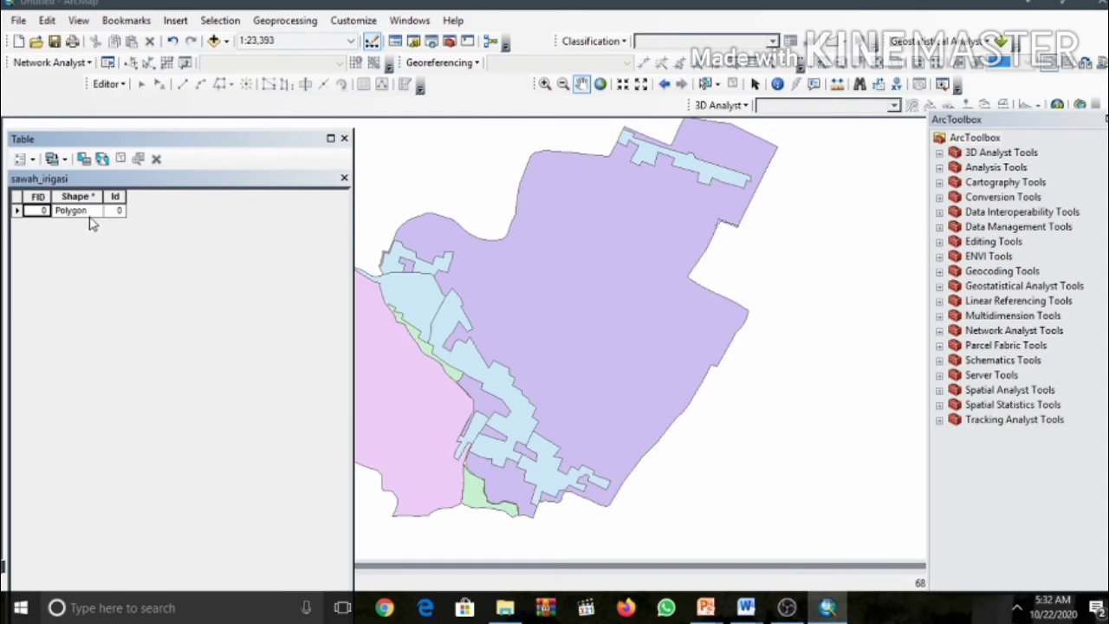
left_click(344, 178)
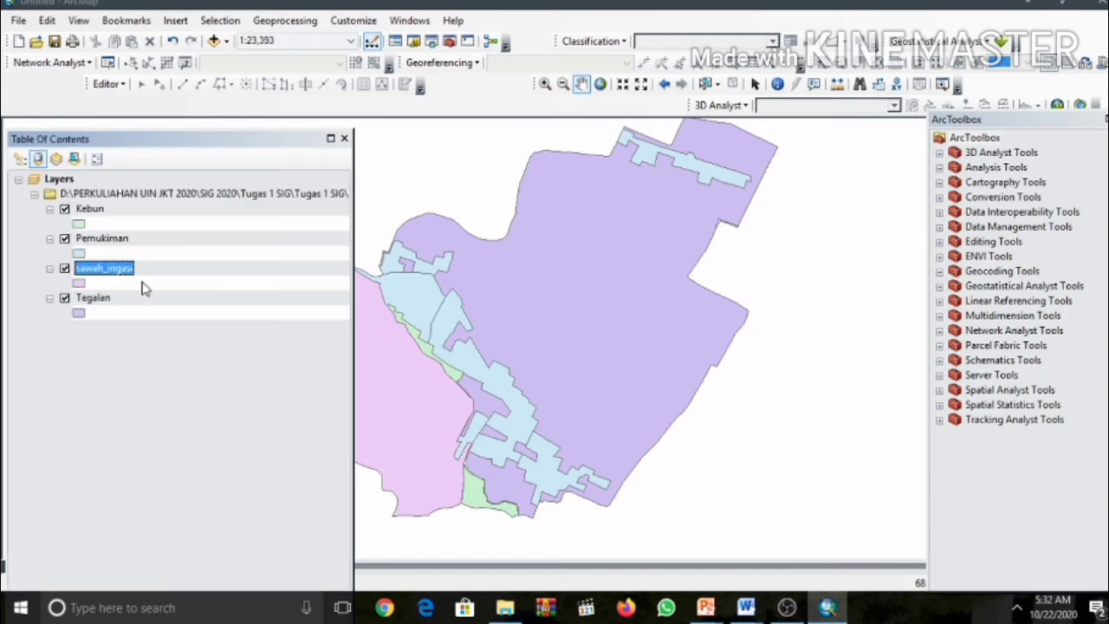
left_click(97, 300)
right_click(100, 306)
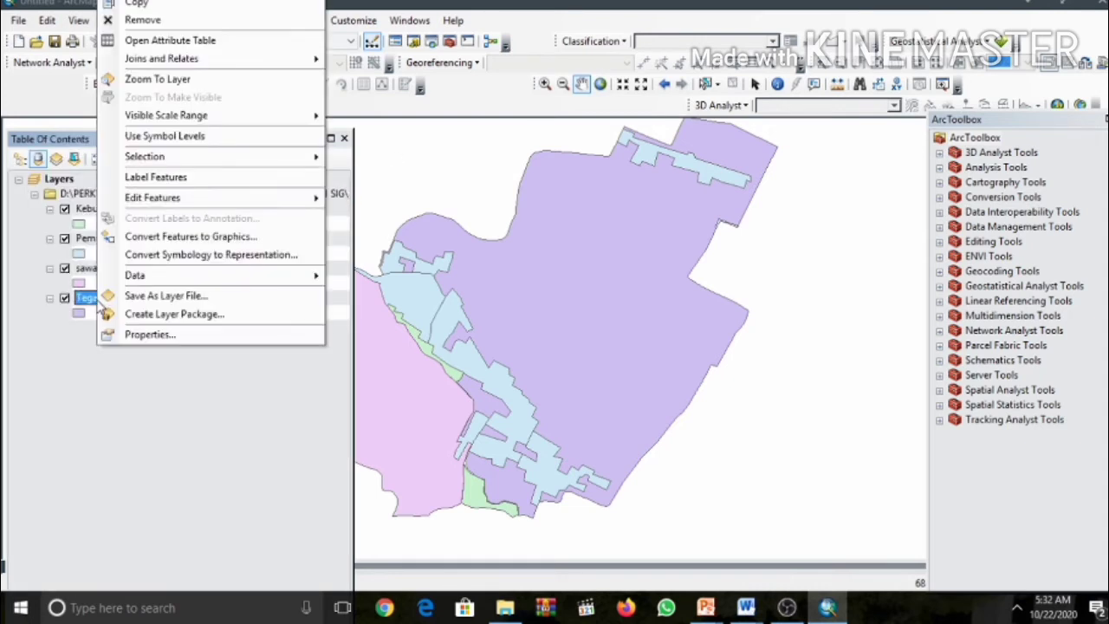
left_click(160, 40)
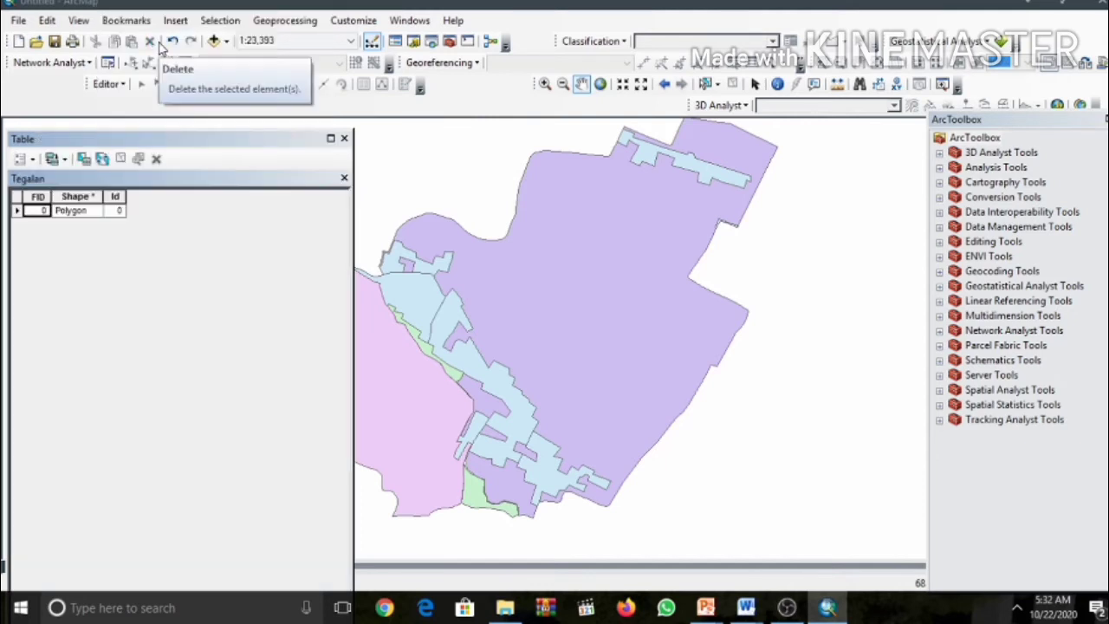
left_click(344, 178)
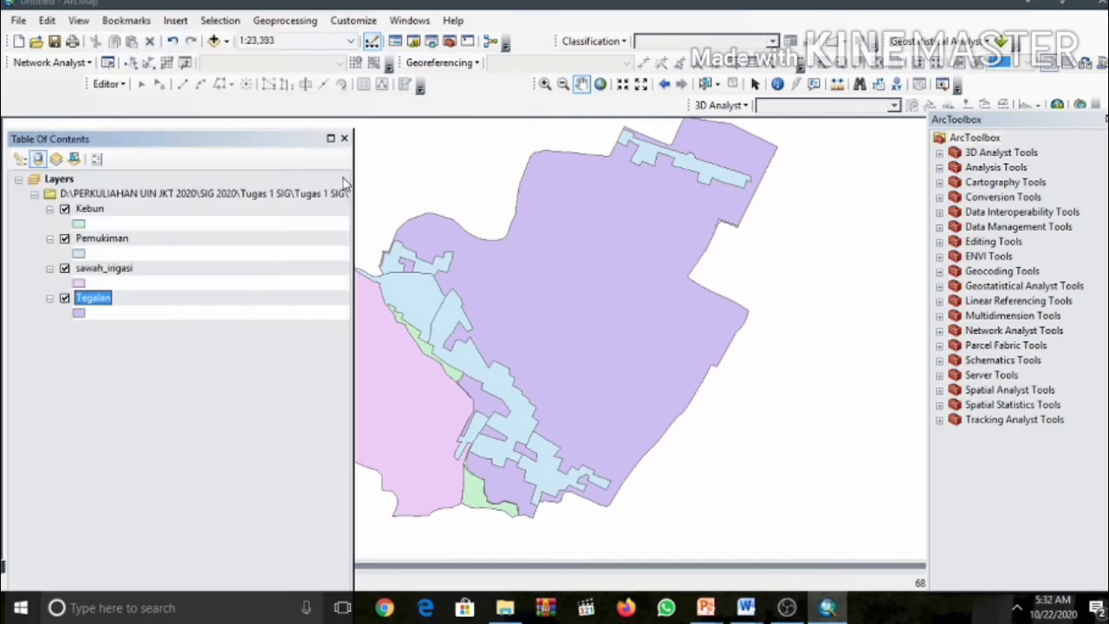
left_click(98, 240)
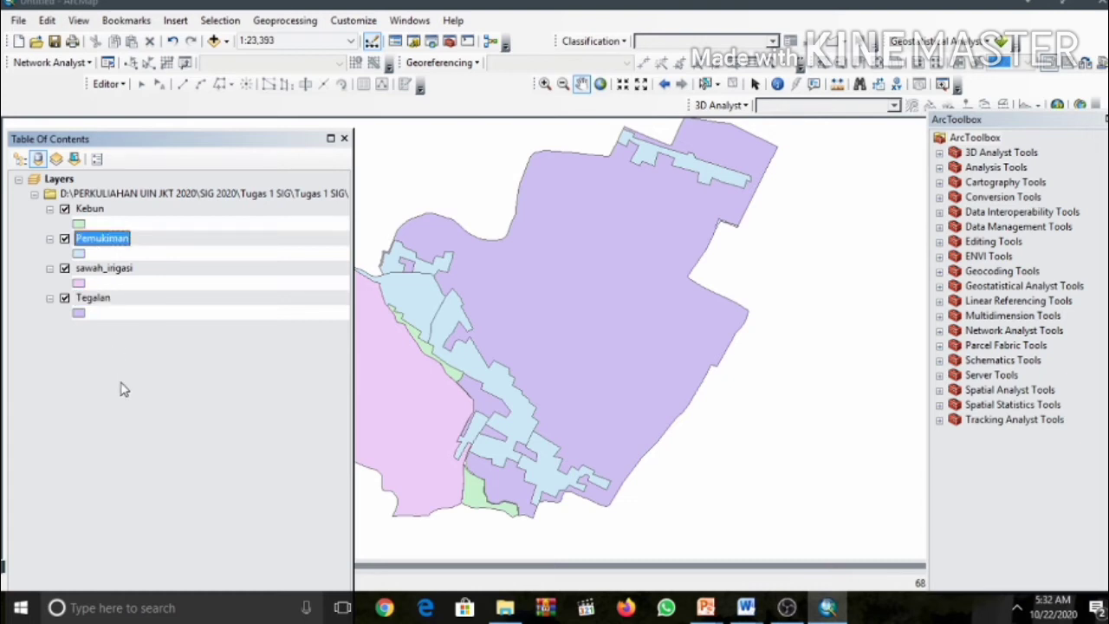
left_click(129, 417)
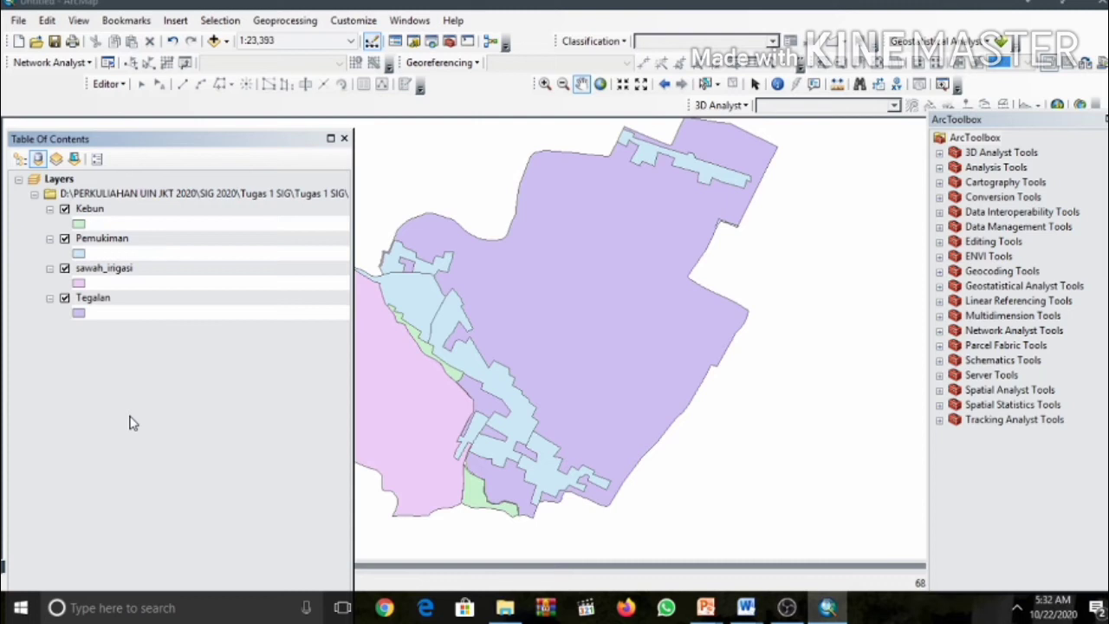
left_click(118, 243)
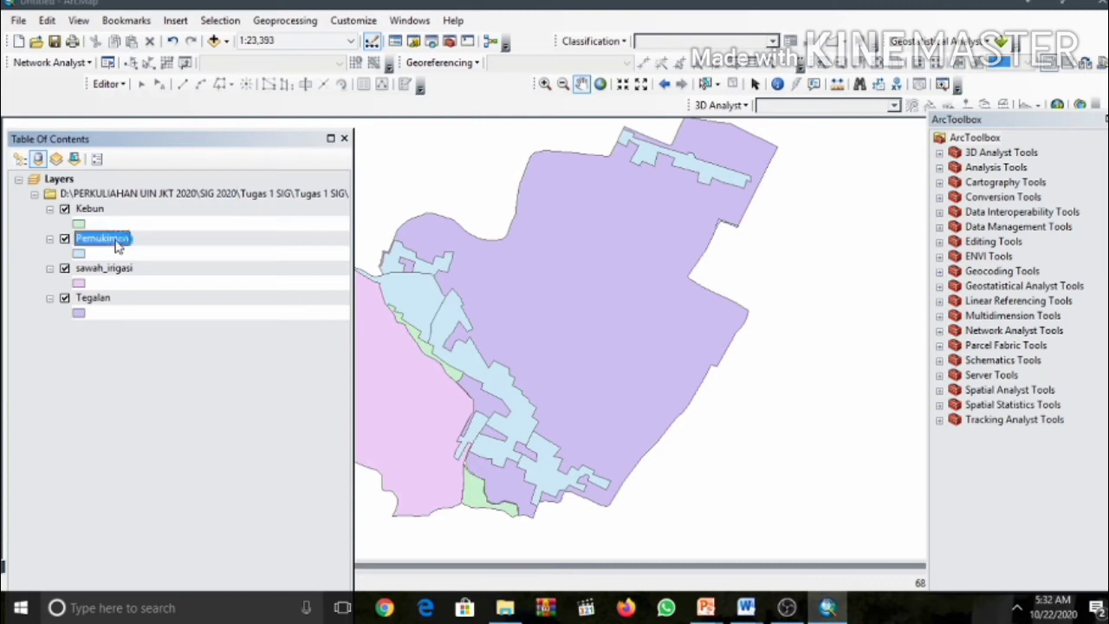
left_click(165, 390)
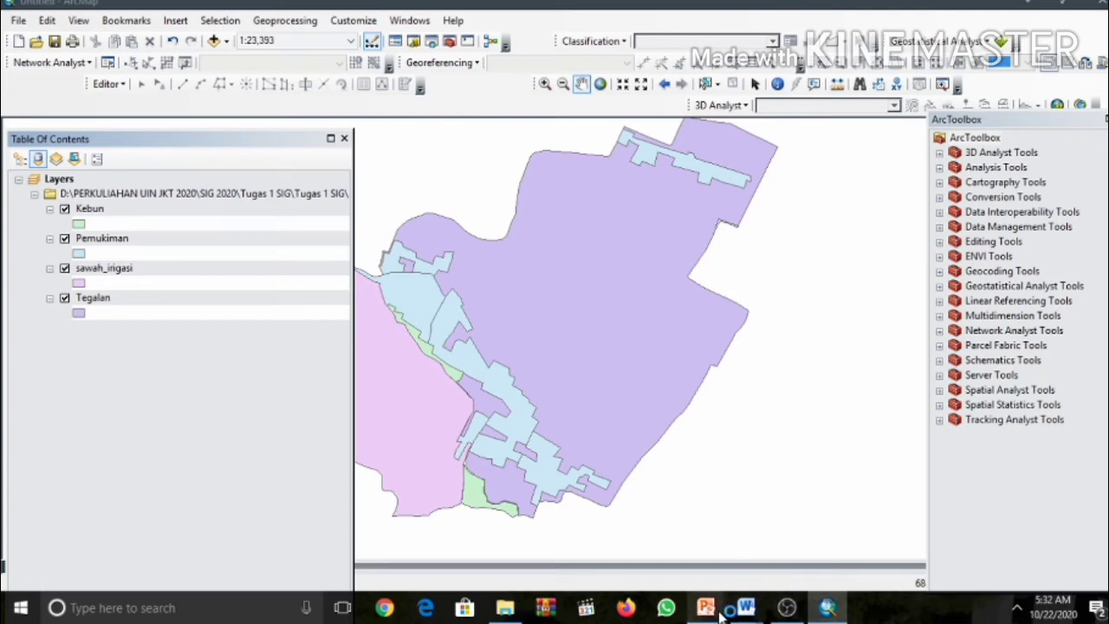
Switch to the PowerPoint presentation on merge, dissolve, coordinate conversion and area calculation
mouse_move(719, 611)
left_click(945, 520)
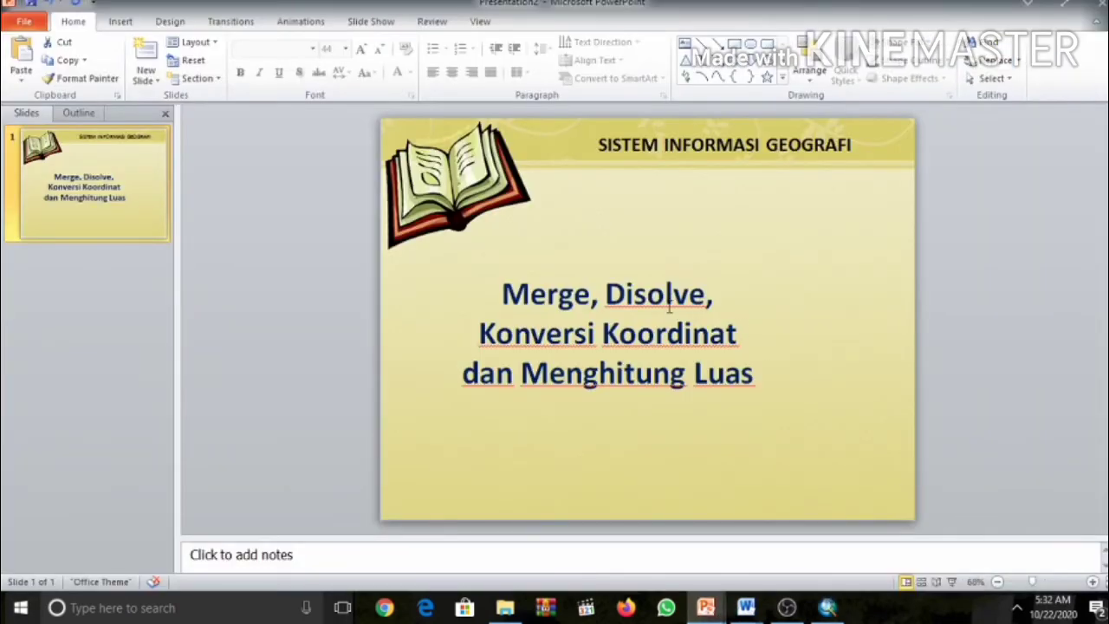
Switch to ArcMap and examine the Pemukiman layer's attribute table for its separate polygon records
left_click(827, 607)
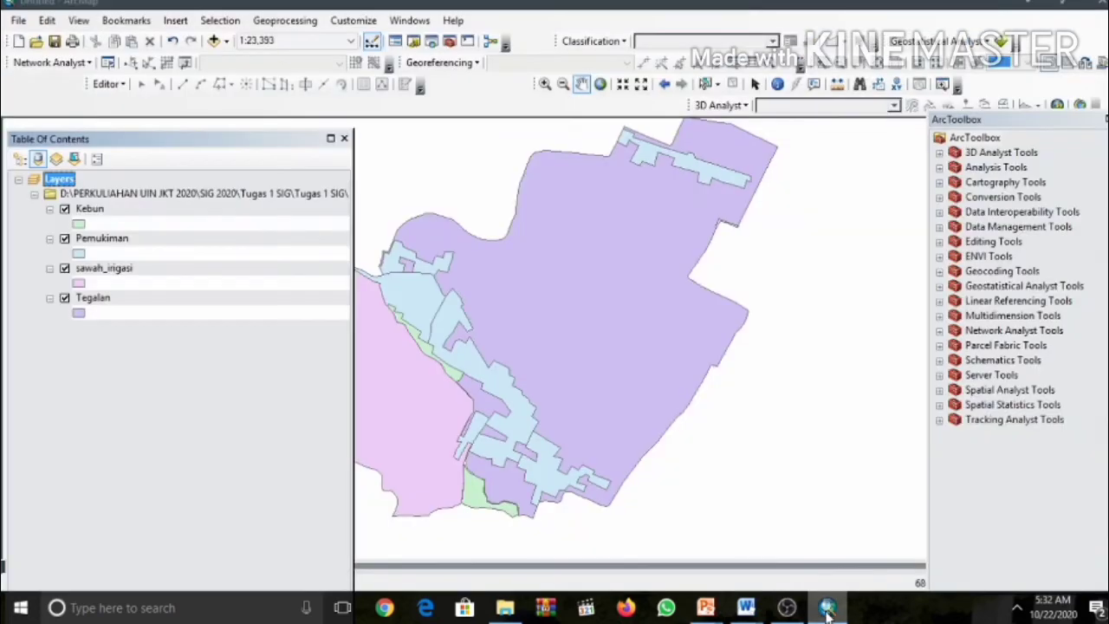
right_click(94, 236)
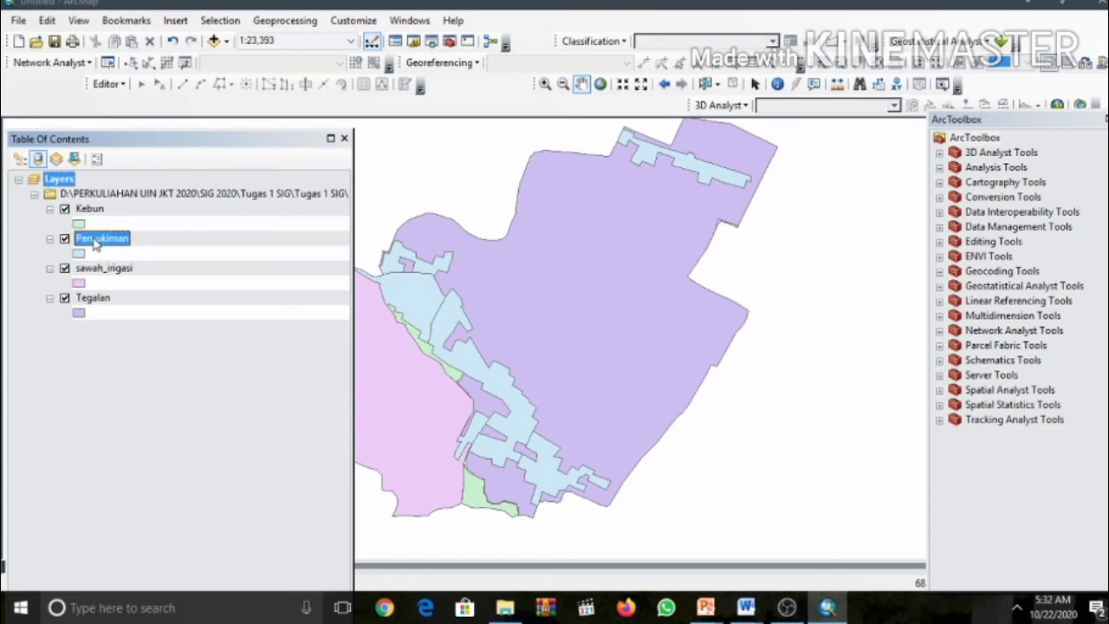
left_click(126, 281)
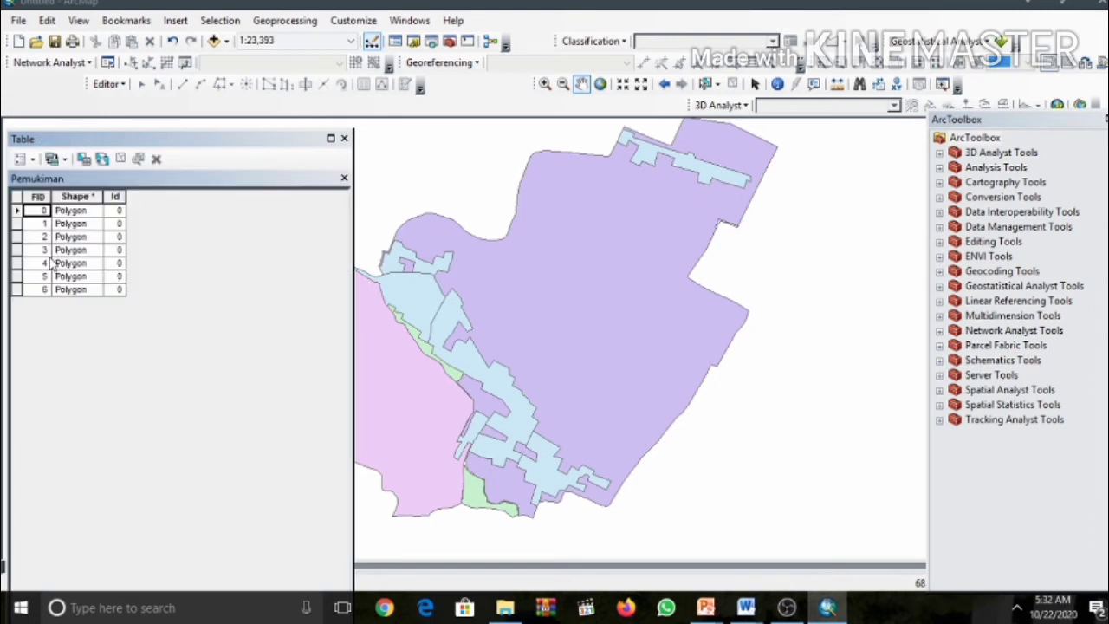
left_click(344, 180)
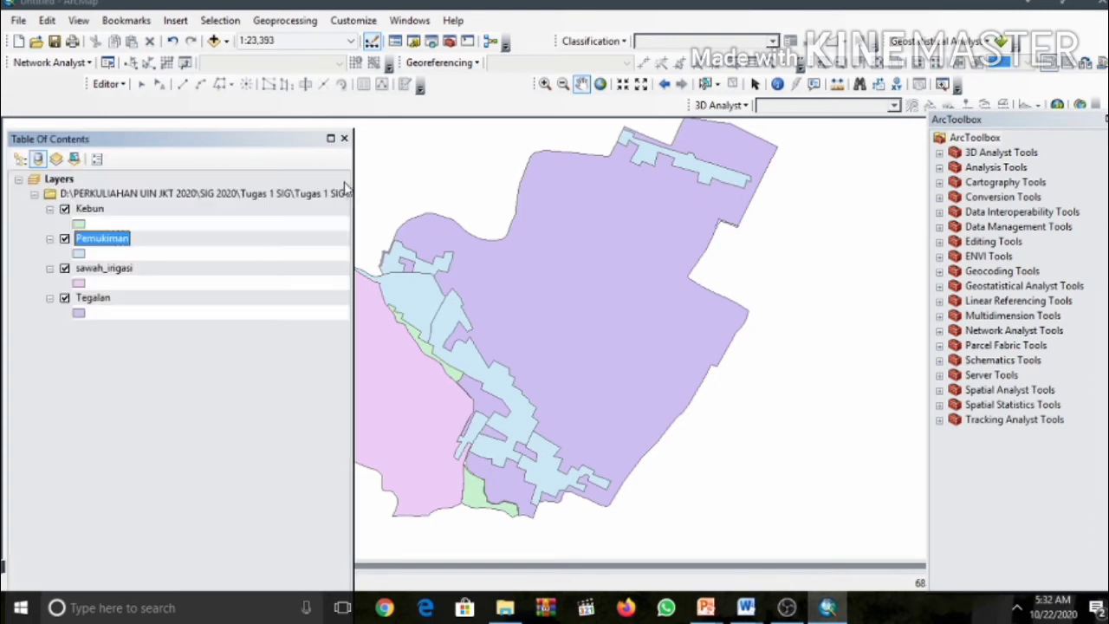
Dissolve the Pemukiman layer on the Id field, keeping the default output Pemukiman_Dissolve1
left_click(286, 20)
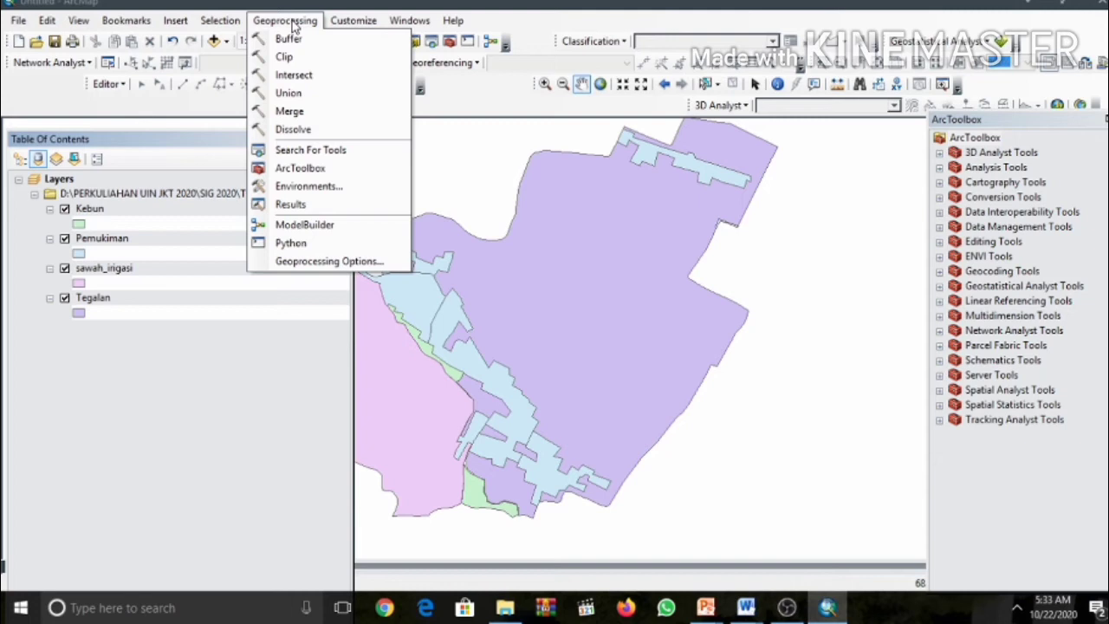
left_click(297, 126)
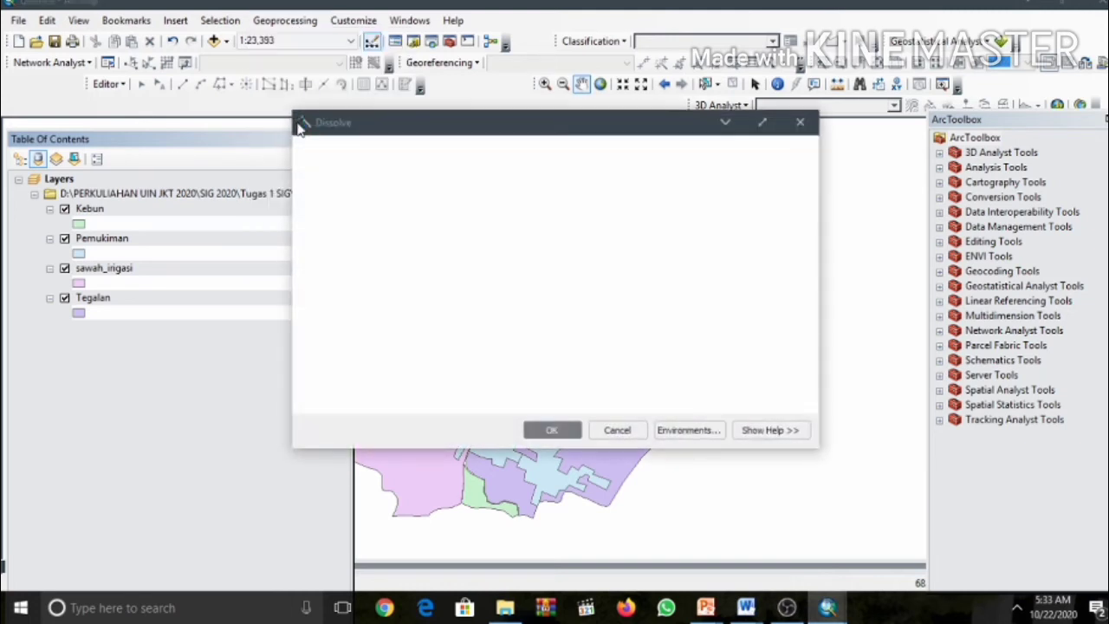
left_click_drag(449, 128, 459, 118)
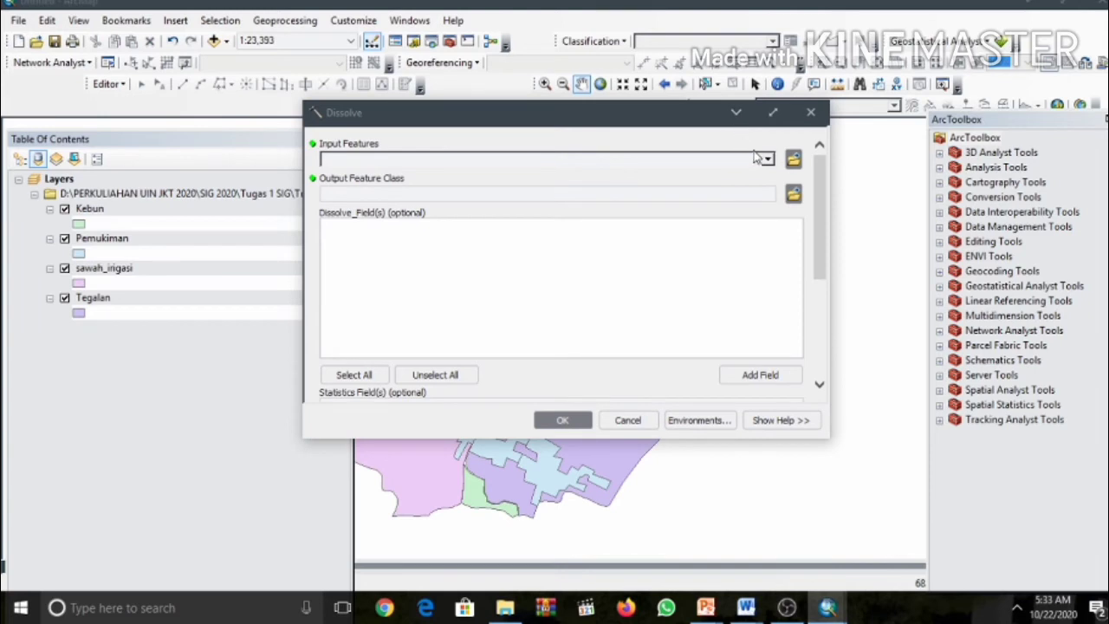
left_click(767, 158)
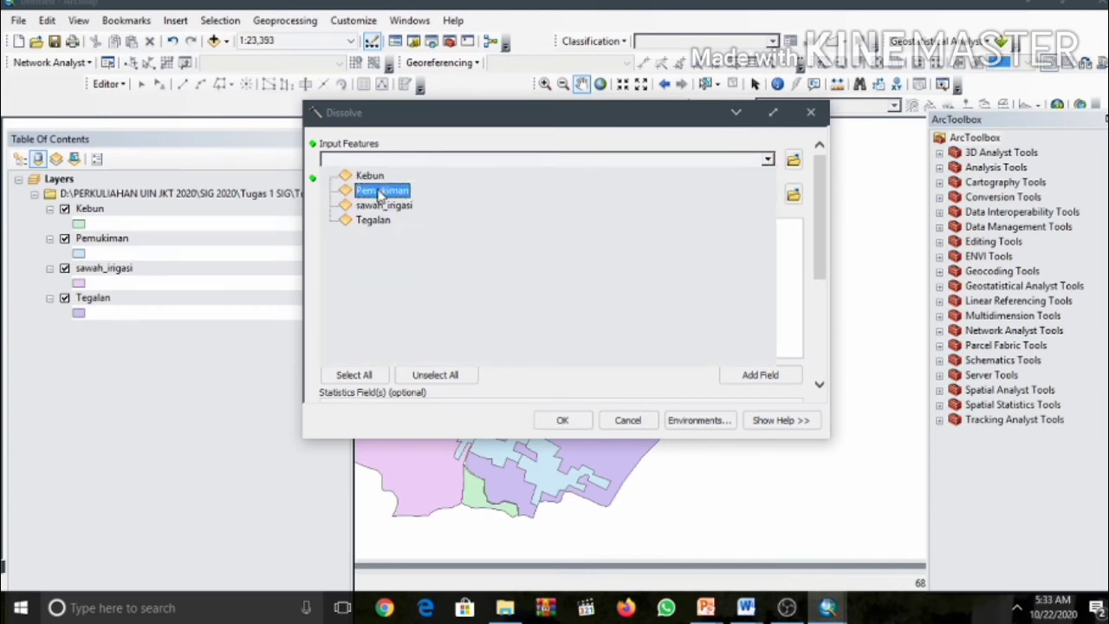
left_click(379, 192)
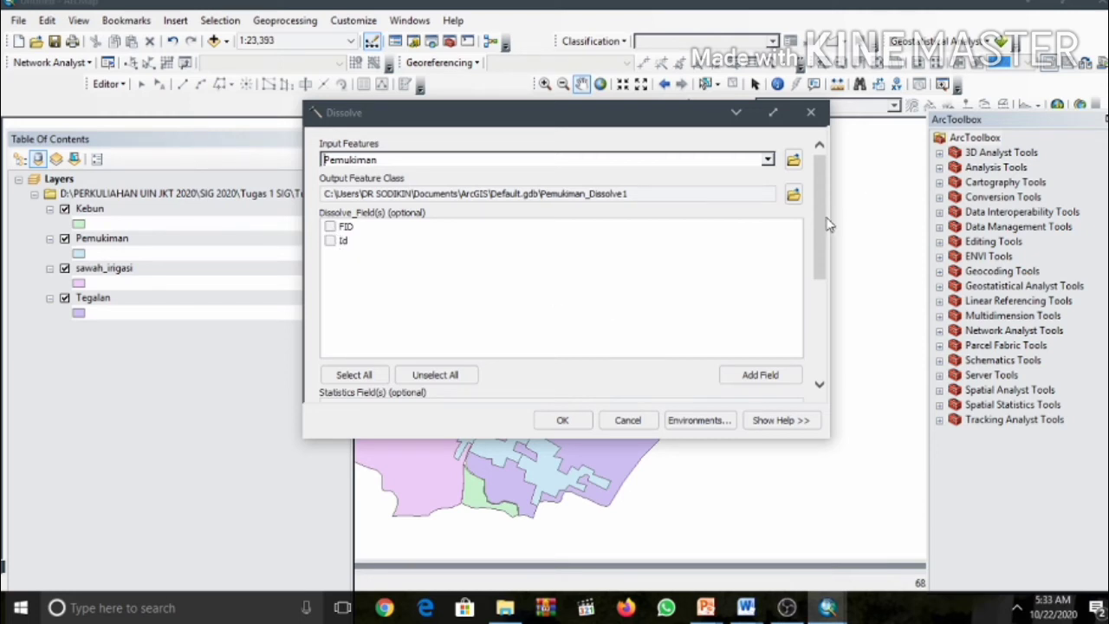
left_click_drag(825, 226, 830, 178)
left_click(330, 242)
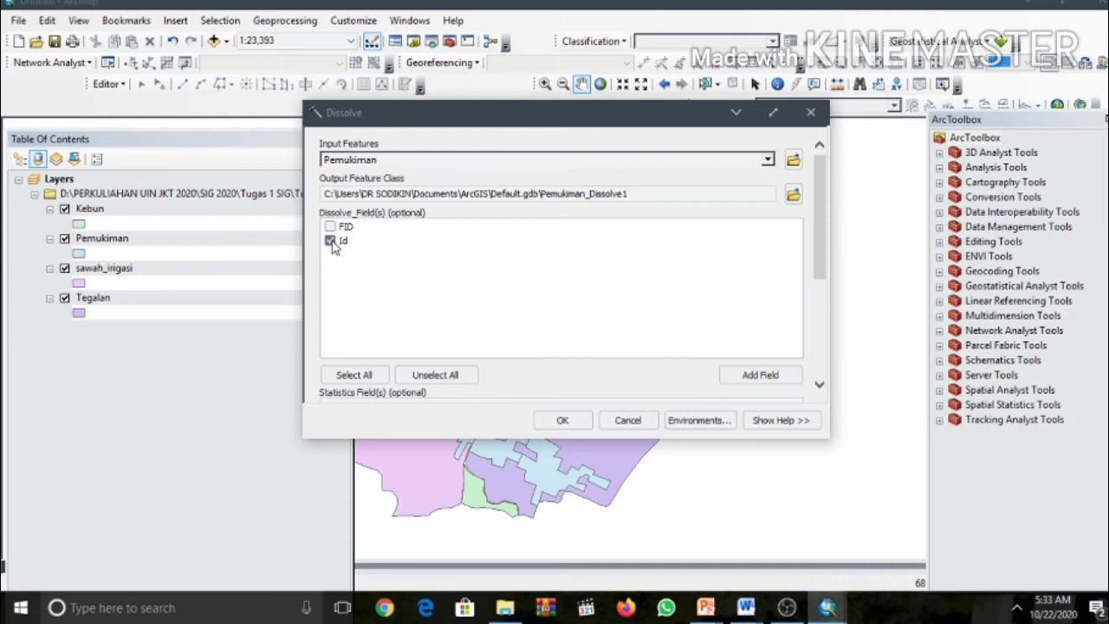
left_click(559, 421)
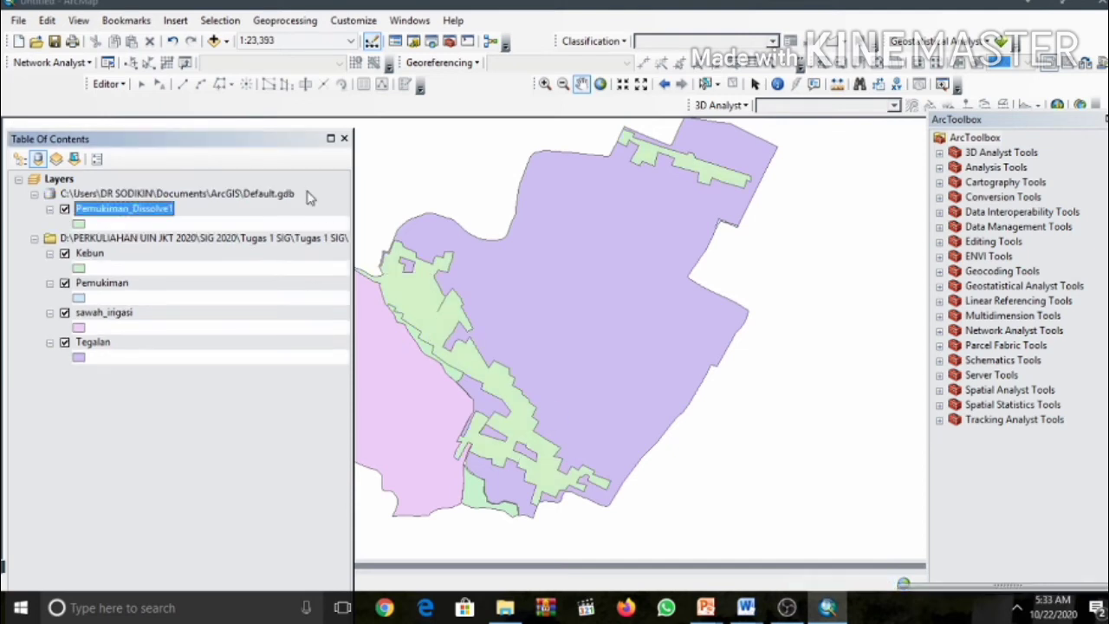
Examine the attribute table of the Pemukiman_Dissolve1 layer for its records and fields
right_click(130, 209)
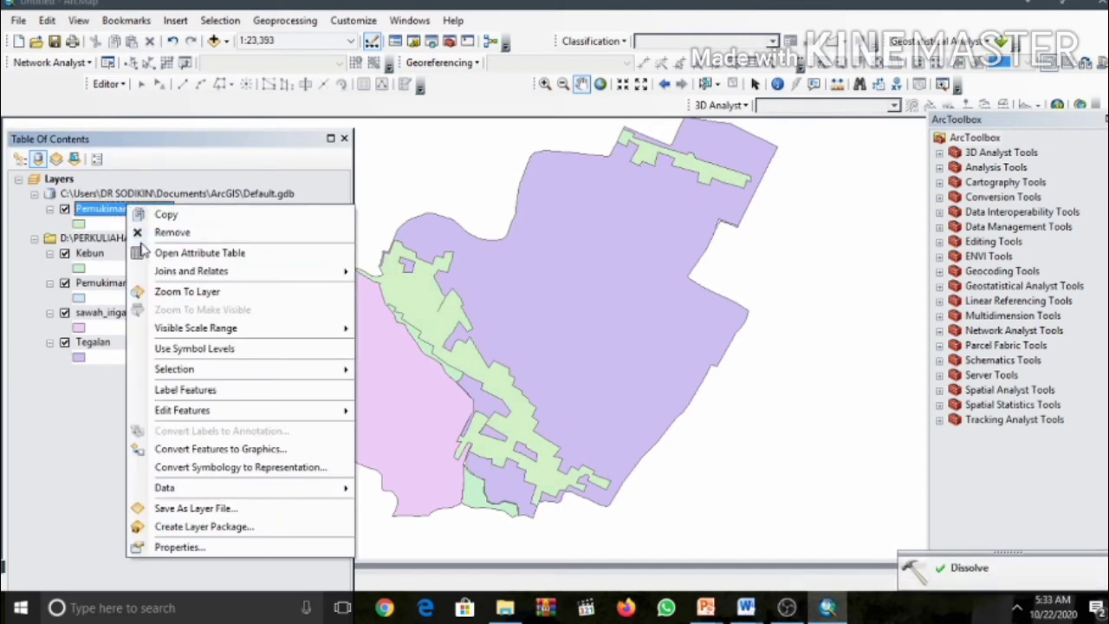
left_click(173, 252)
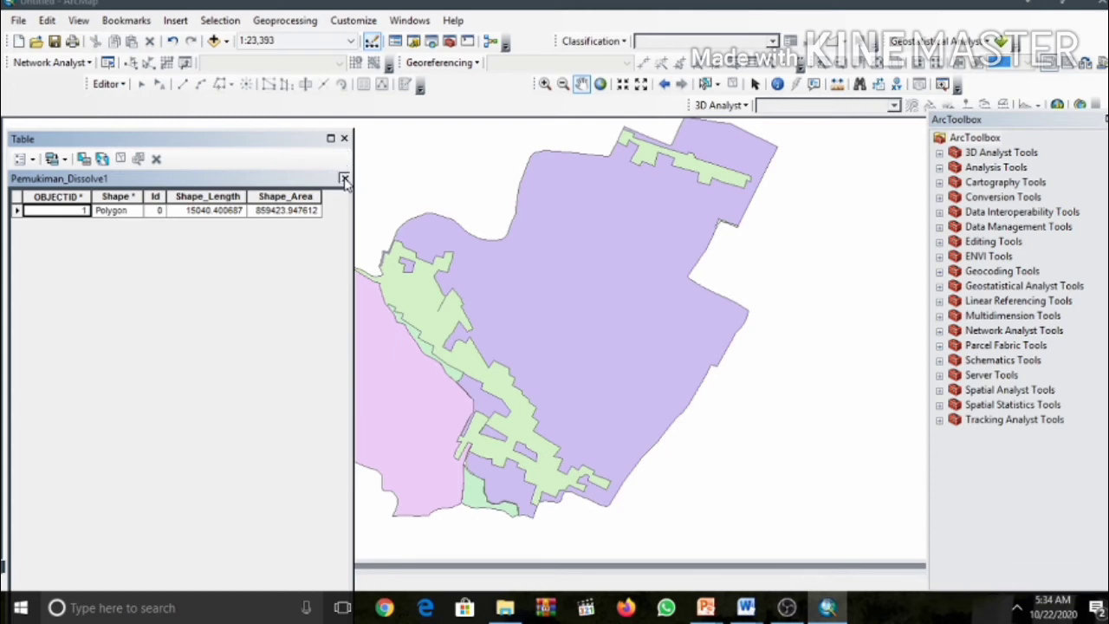
left_click(344, 178)
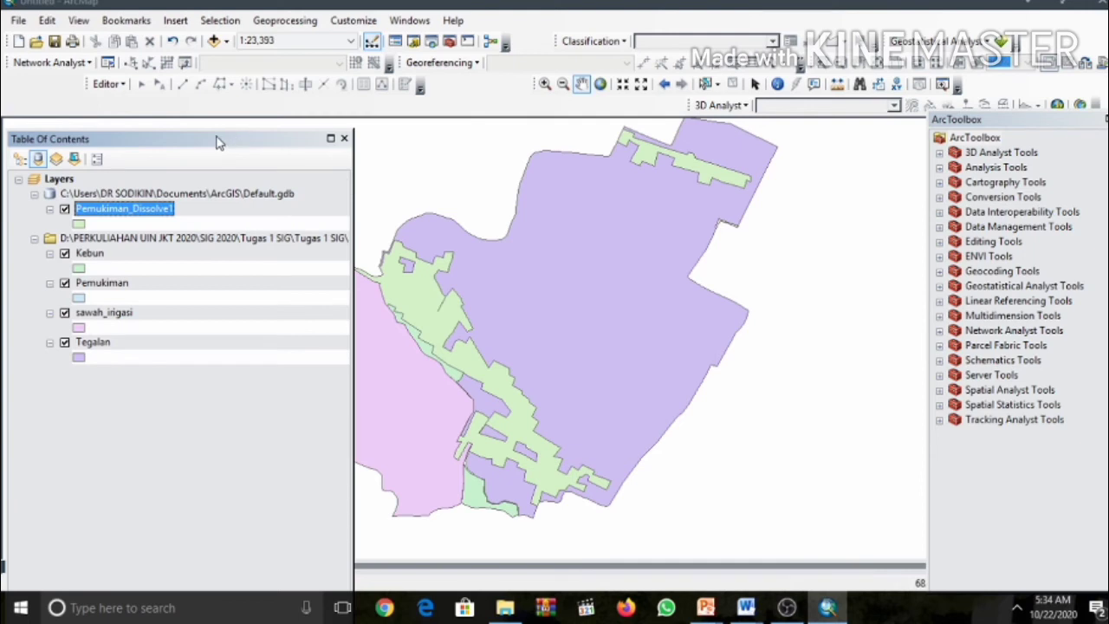
Remove the original Pemukiman layer from the map
left_click_drag(219, 143, 198, 140)
left_click(91, 290)
right_click(91, 291)
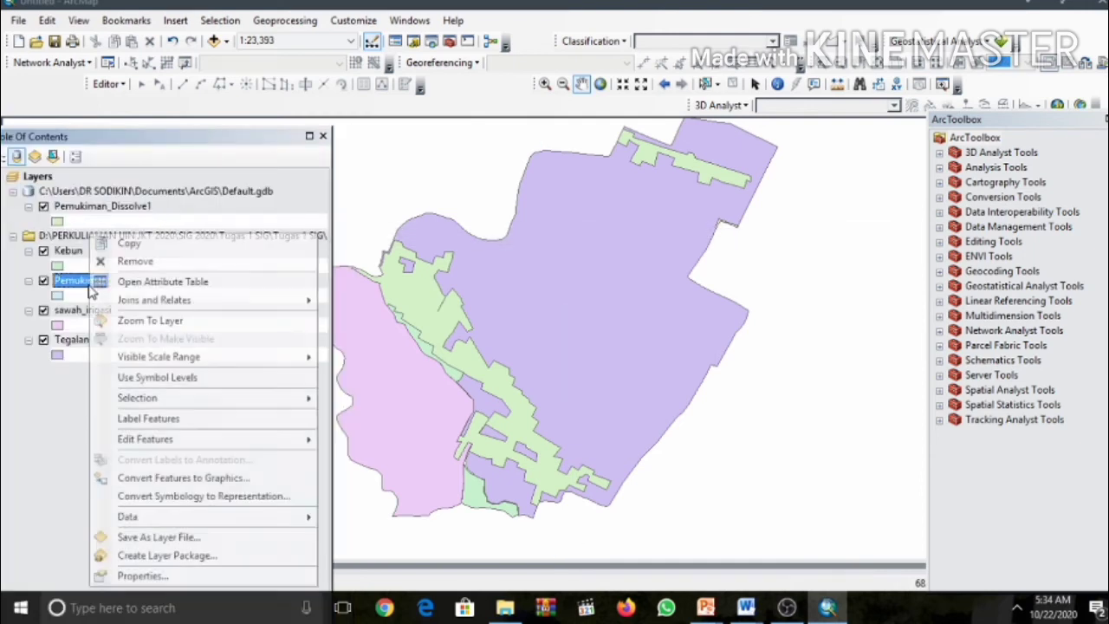
left_click(139, 261)
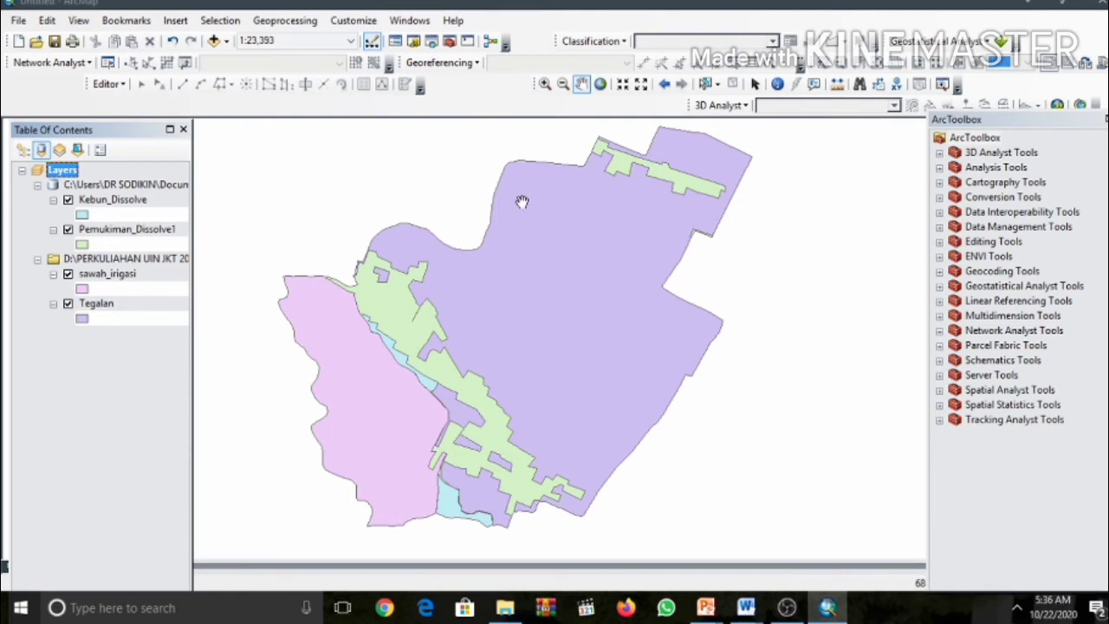
Start a Merge with Kebun_Dissolve, Pemukiman_Dissolve1, sawah_irigasi and Tegalan as the input datasets
left_click(286, 21)
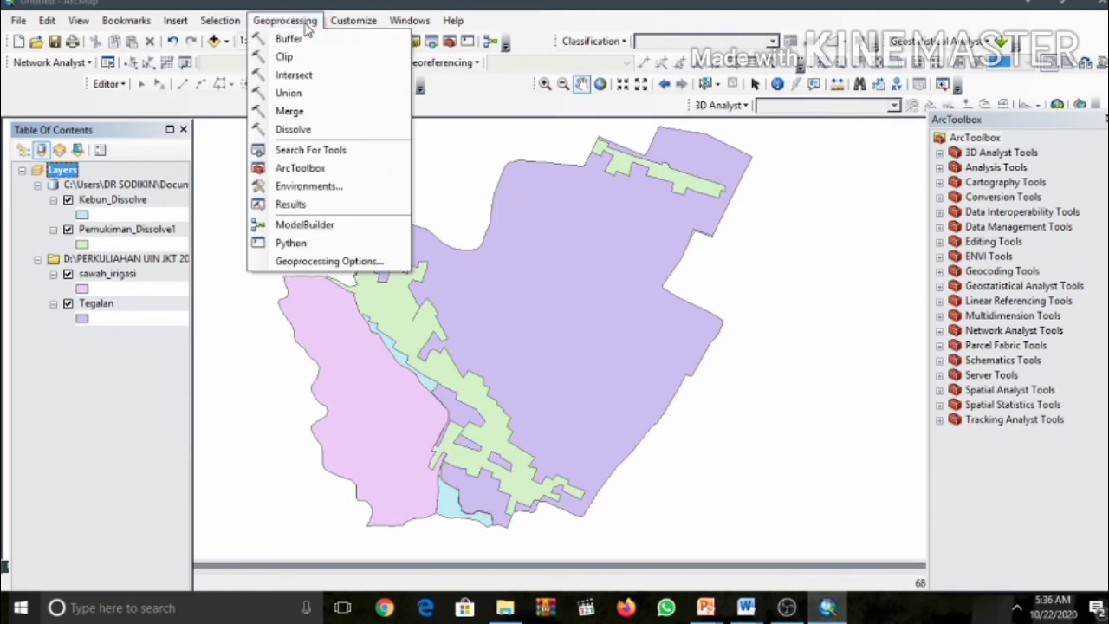
left_click(288, 111)
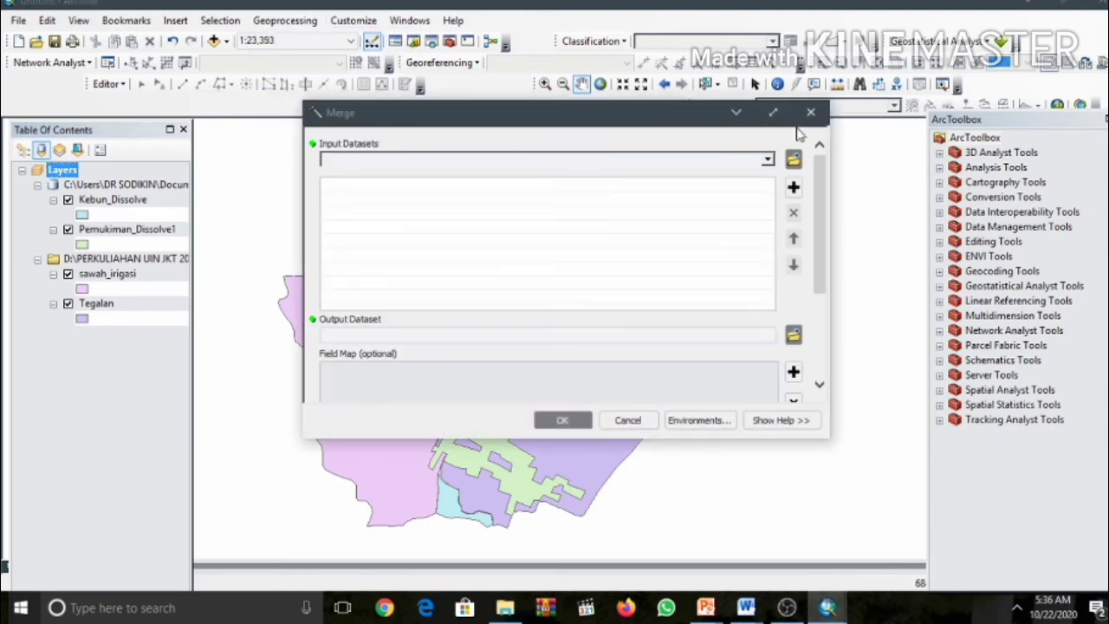
left_click(768, 162)
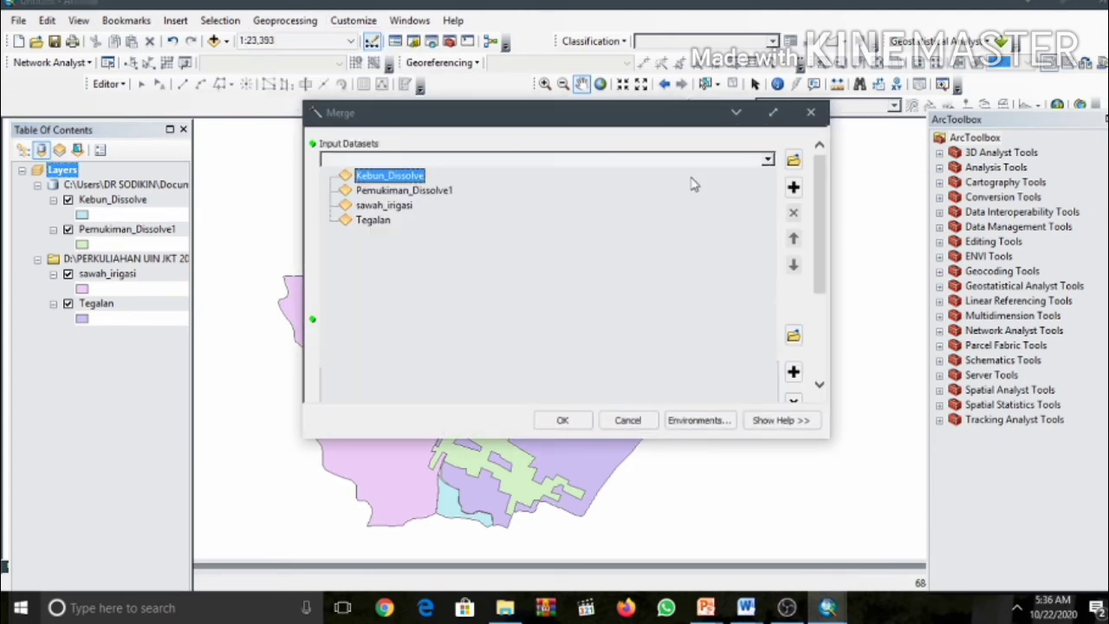
left_click(408, 178)
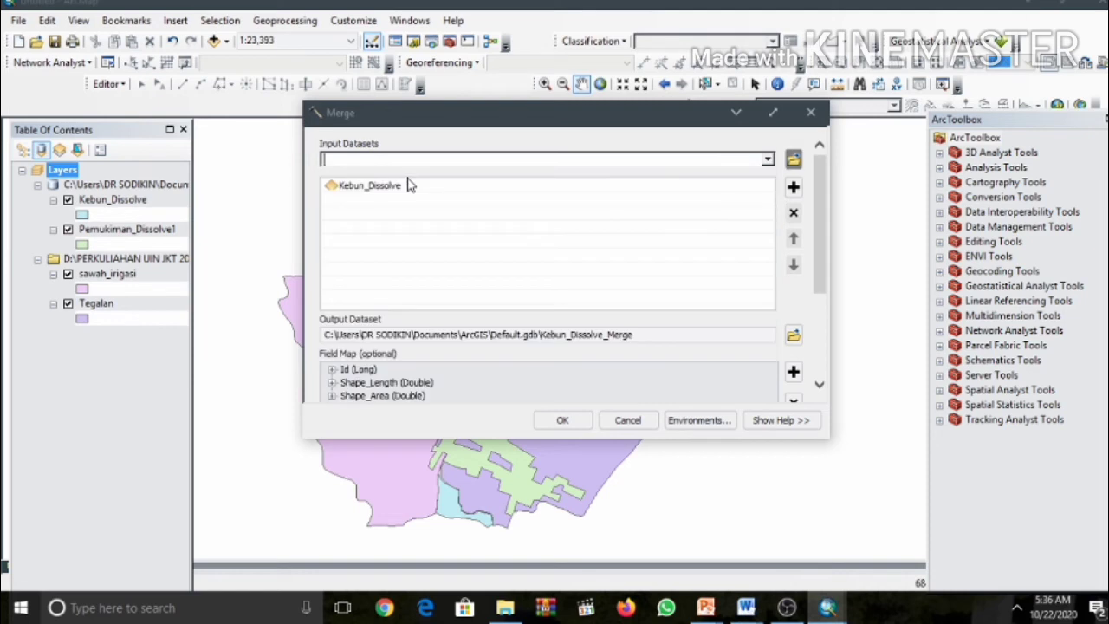
left_click(767, 160)
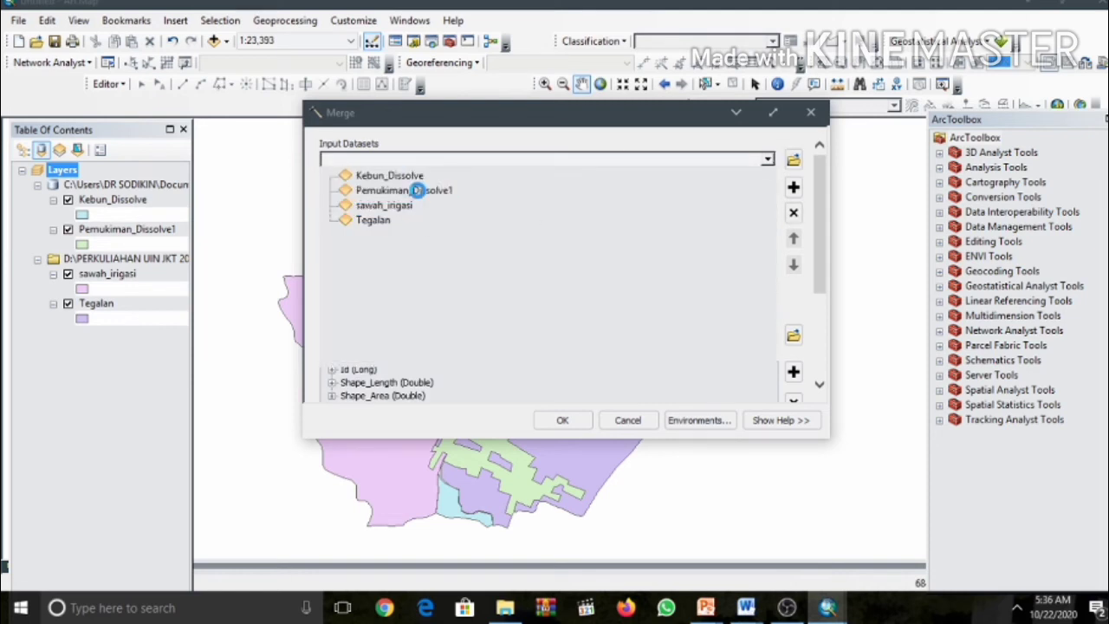
left_click(416, 190)
left_click(768, 160)
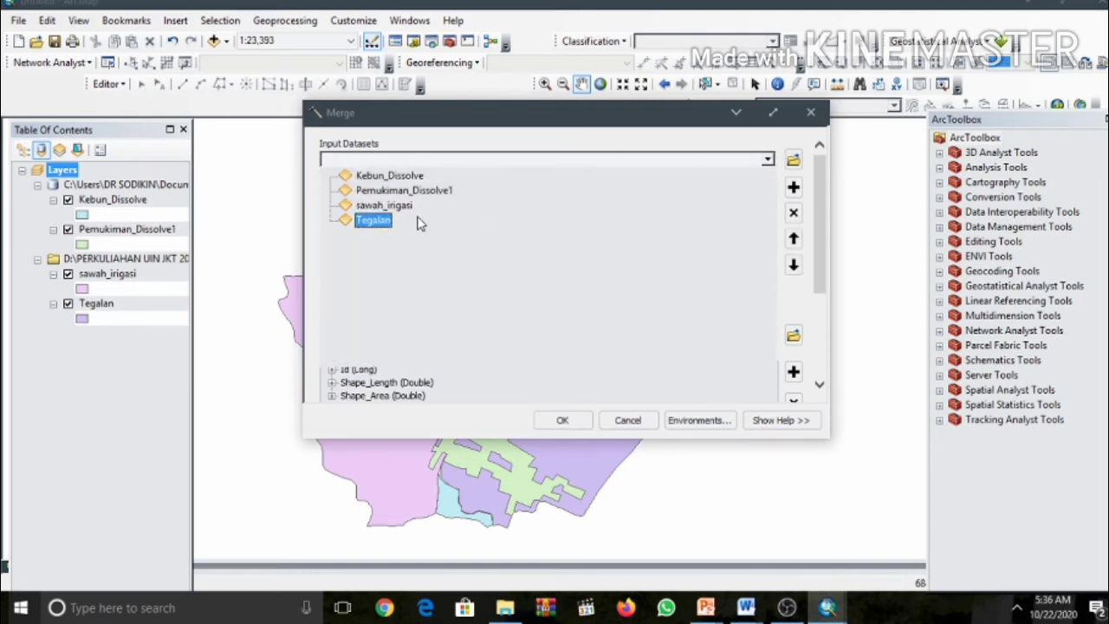
left_click(403, 206)
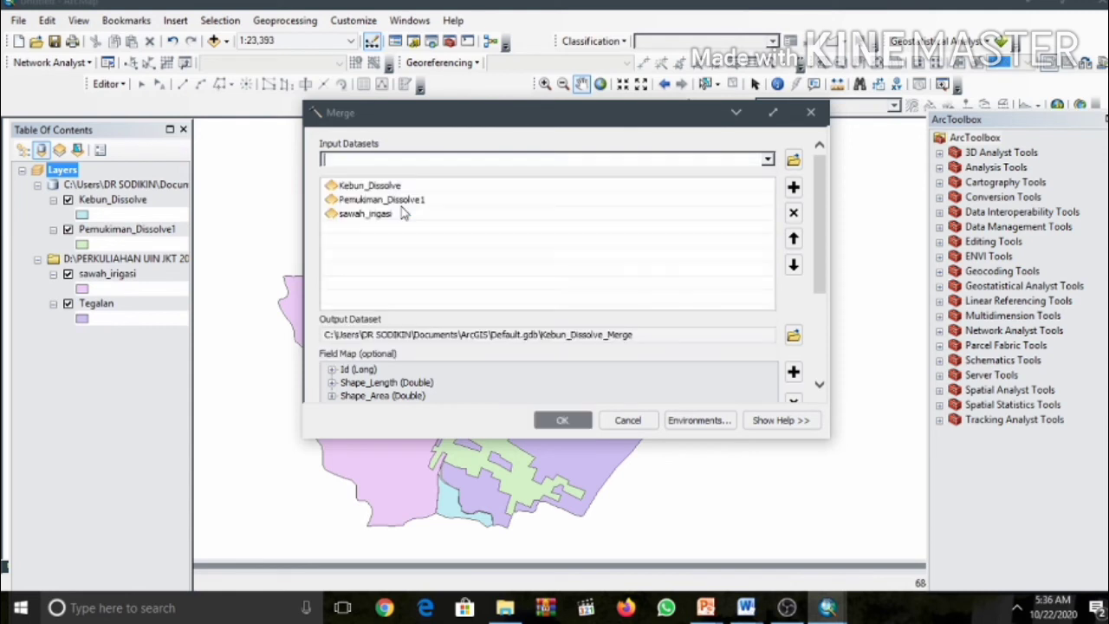
left_click(768, 160)
left_click(371, 221)
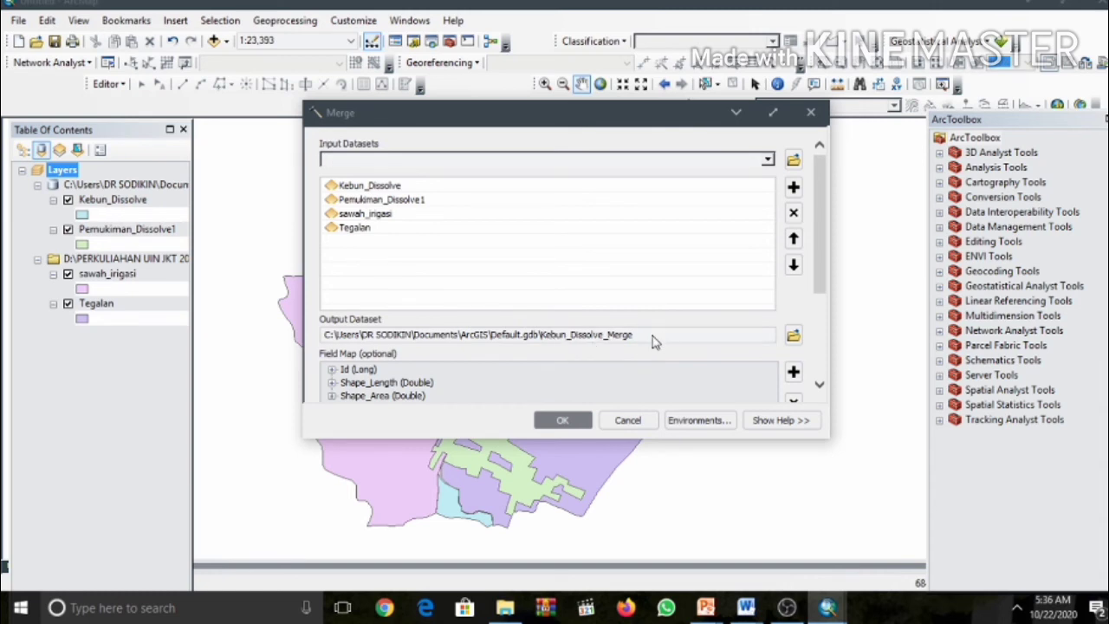
Name the merge output Landuse1 in the default geodatabase and run the merge
left_click_drag(645, 340, 540, 338)
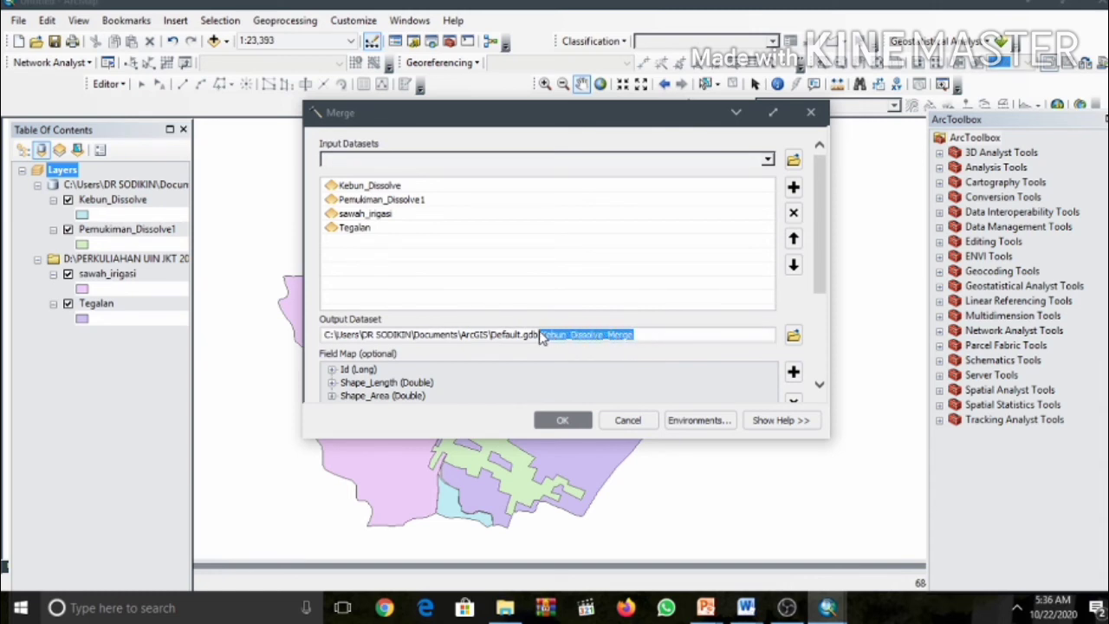
key("BackSpace")
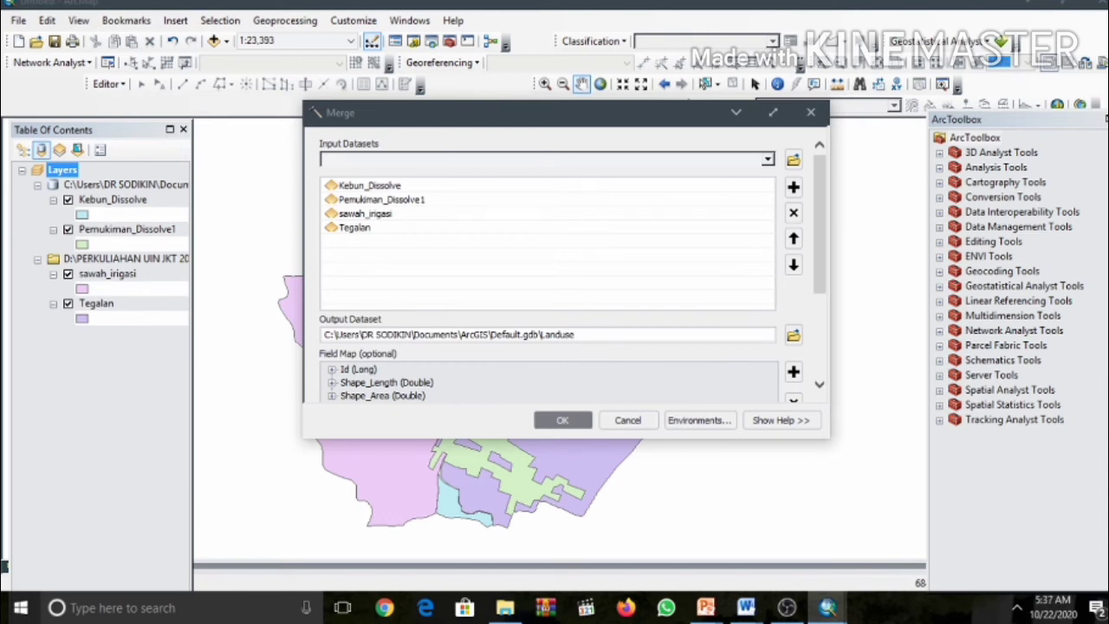
left_click(540, 419)
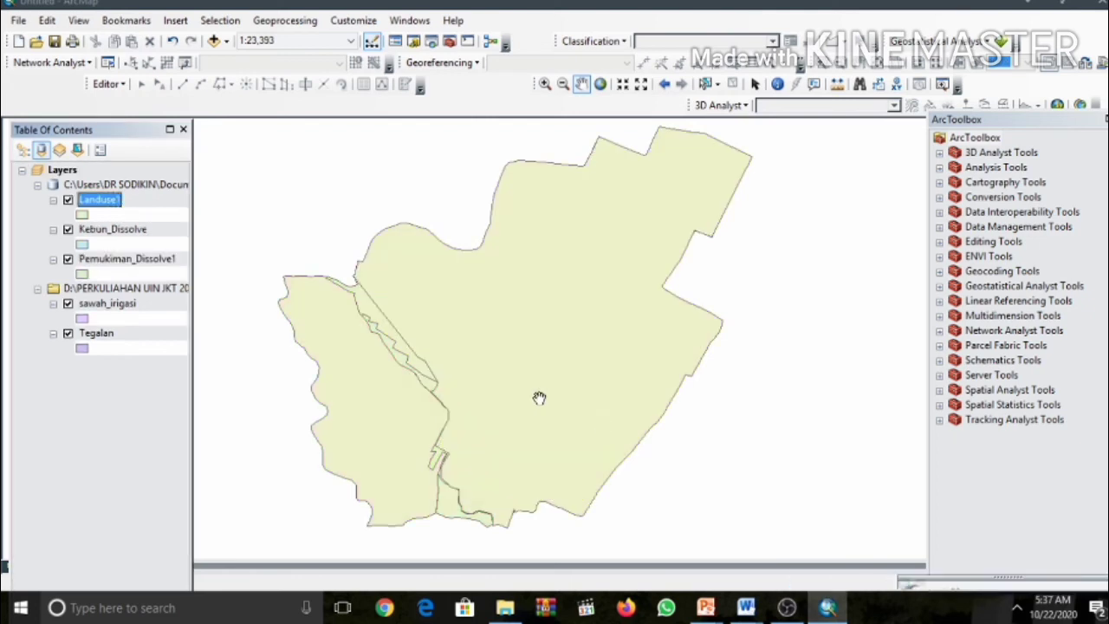
Examine the attribute table of the merged Landuse1 layer, widening it to show more fields
right_click(111, 208)
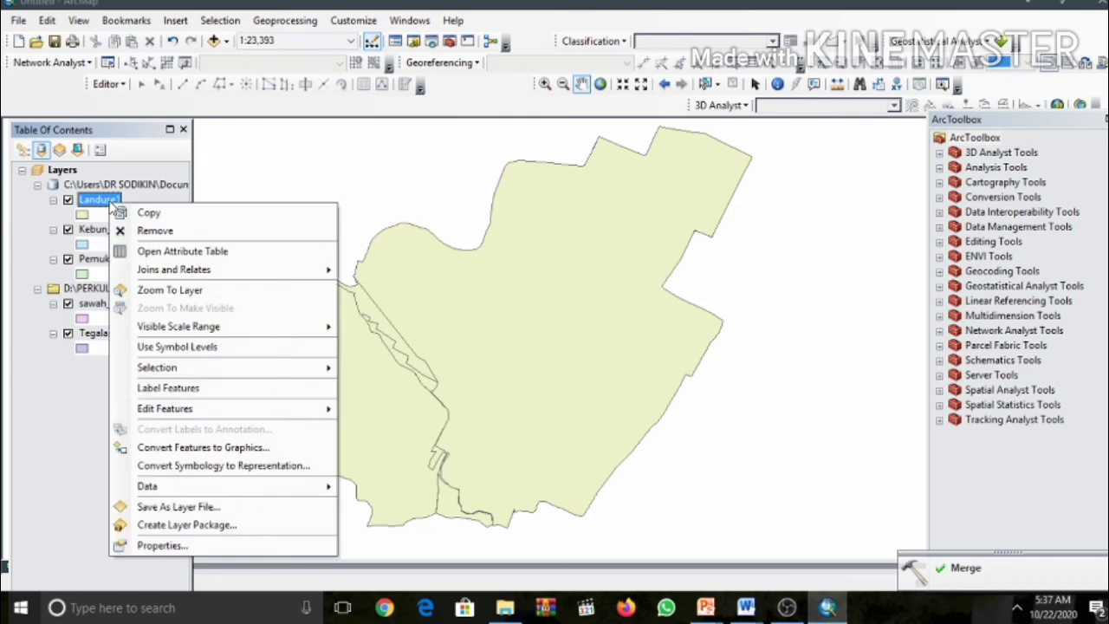
left_click(145, 251)
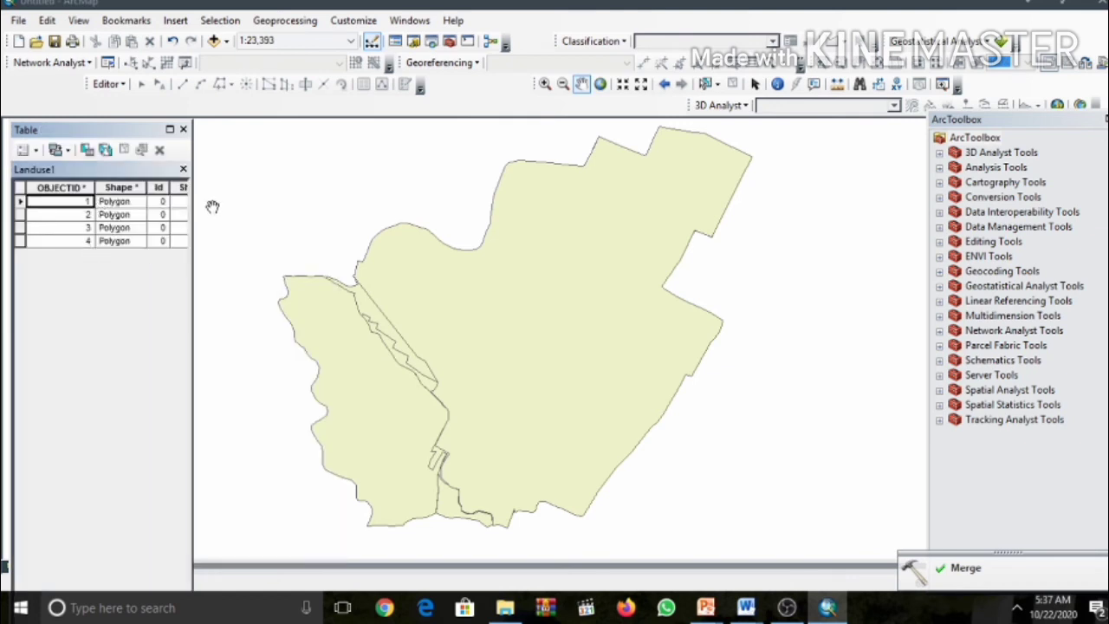
left_click_drag(191, 209, 421, 208)
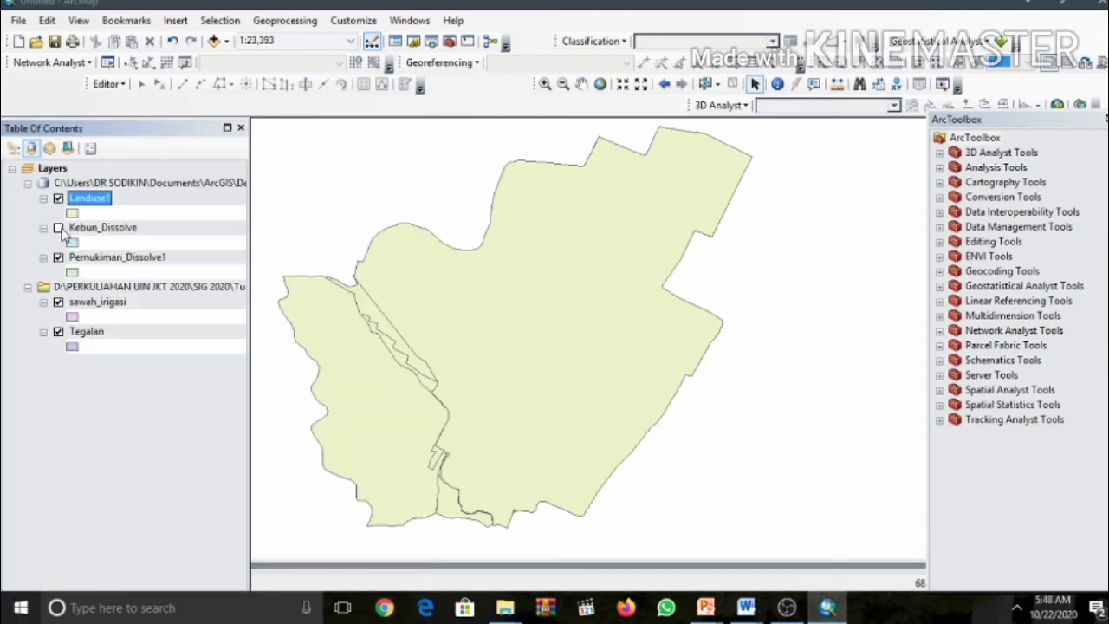
Turn the Kebun_Dissolve layer back on and review Landuse1's records with their Shape_Length and Shape_Area fields
left_click(58, 227)
left_click(91, 201)
right_click(93, 203)
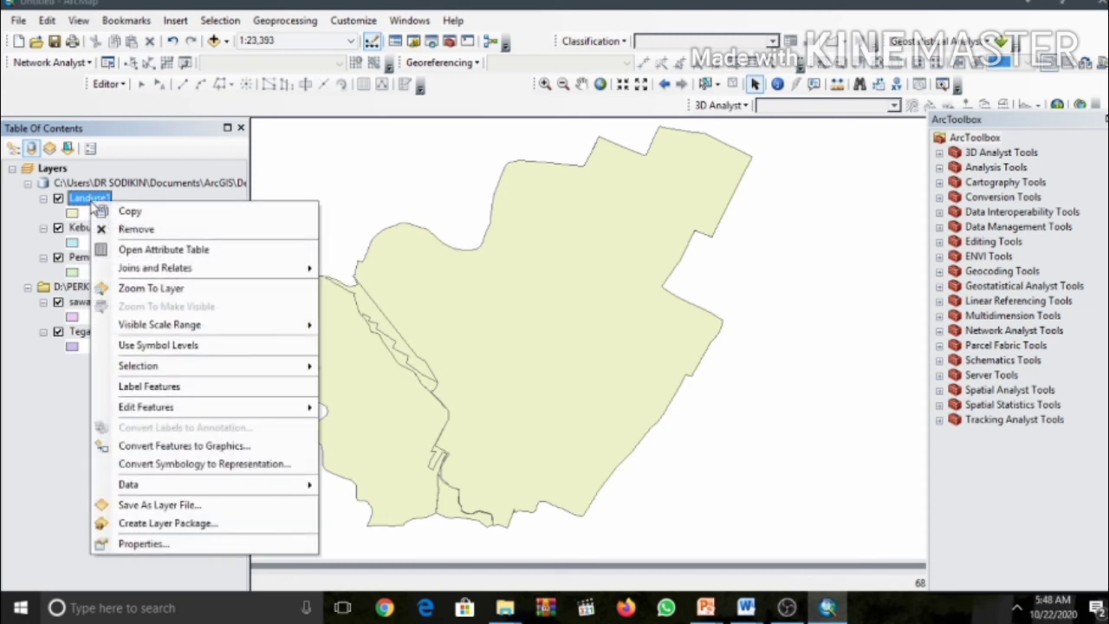
left_click(128, 249)
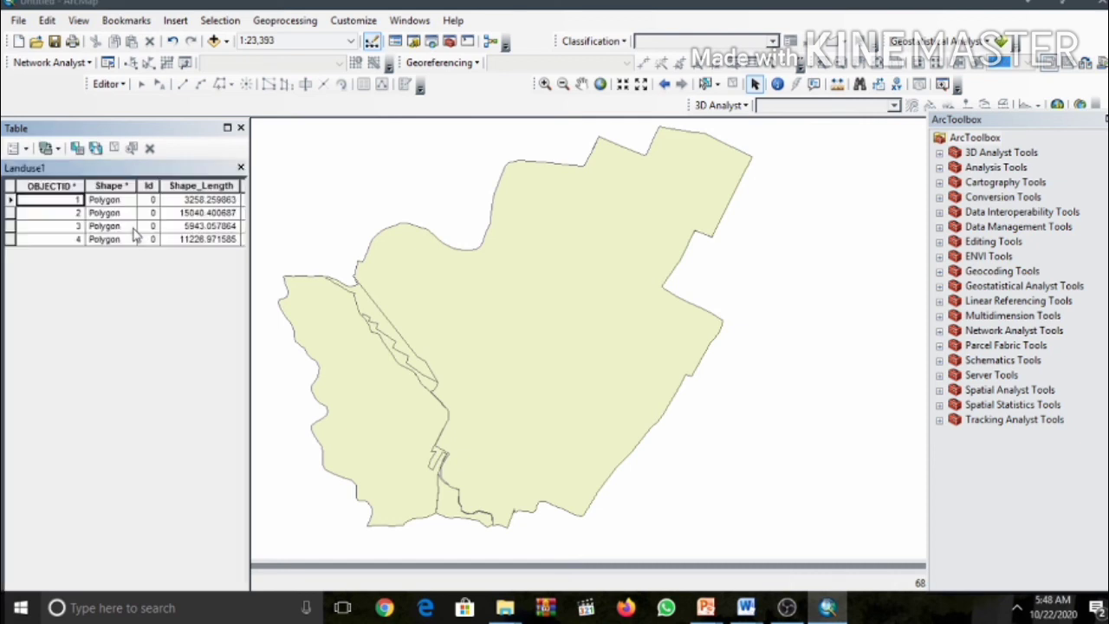
left_click_drag(249, 194, 379, 196)
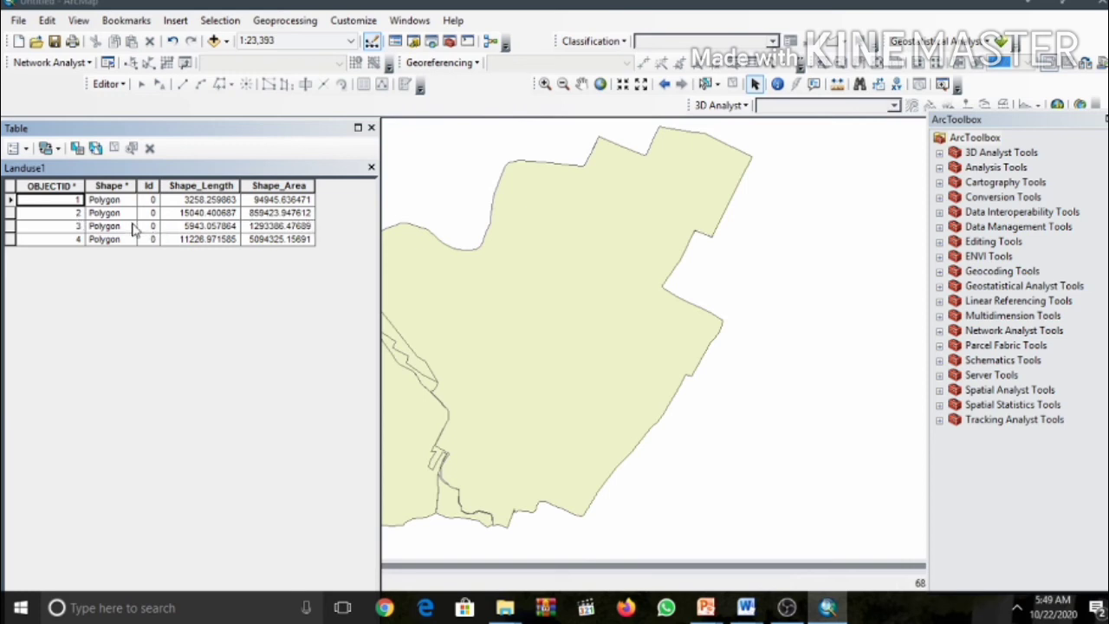
left_click(371, 167)
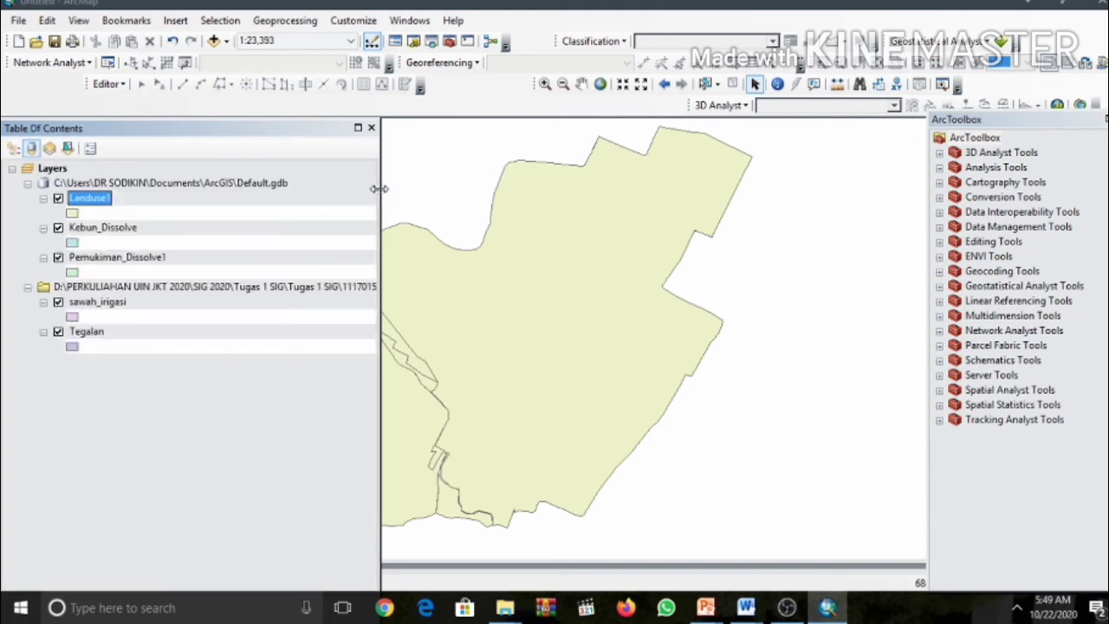
left_click_drag(379, 185, 249, 171)
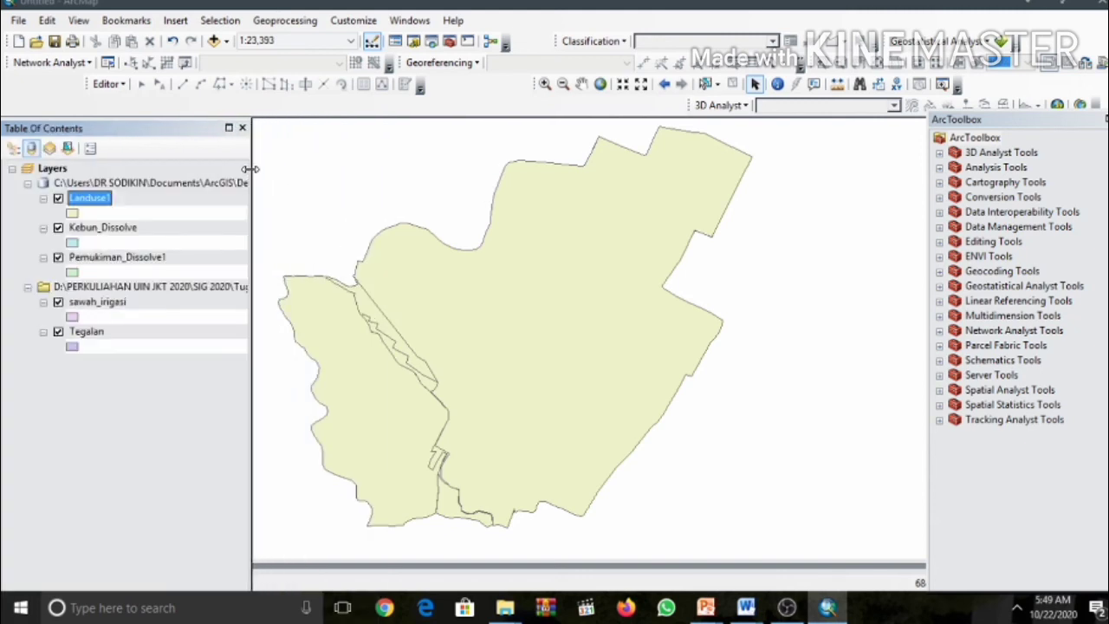
Hide the Kebun_Dissolve, Pemukiman_Dissolve1, sawah_irigasi and Tegalan layers, and show Landuse1's attribute table wide enough for all its fields
left_click(58, 229)
left_click(58, 302)
left_click(58, 332)
right_click(102, 204)
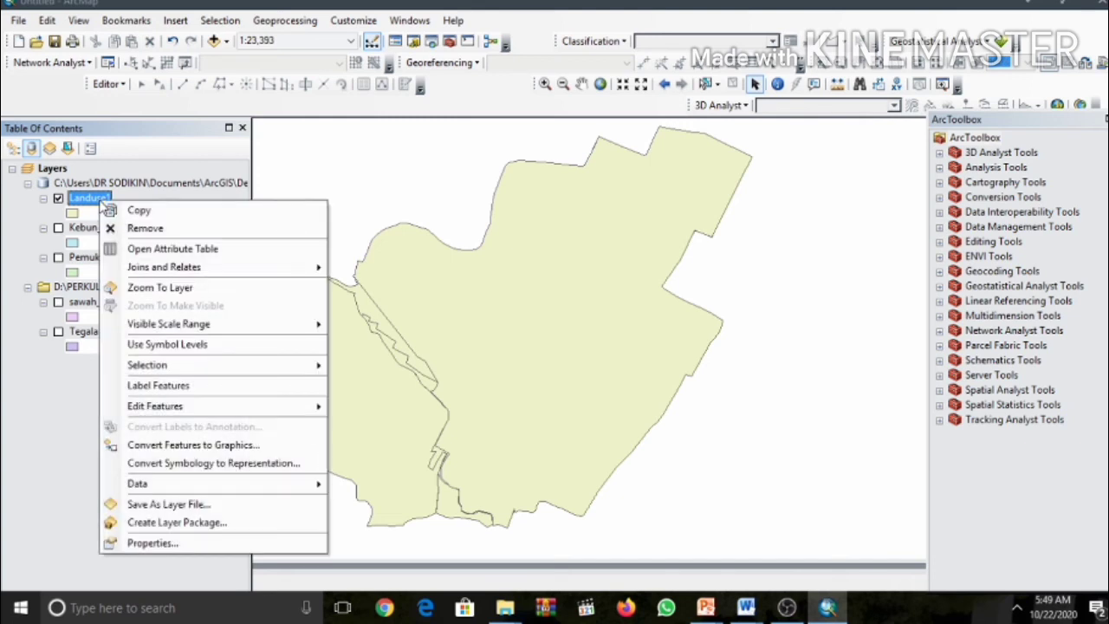
left_click(136, 247)
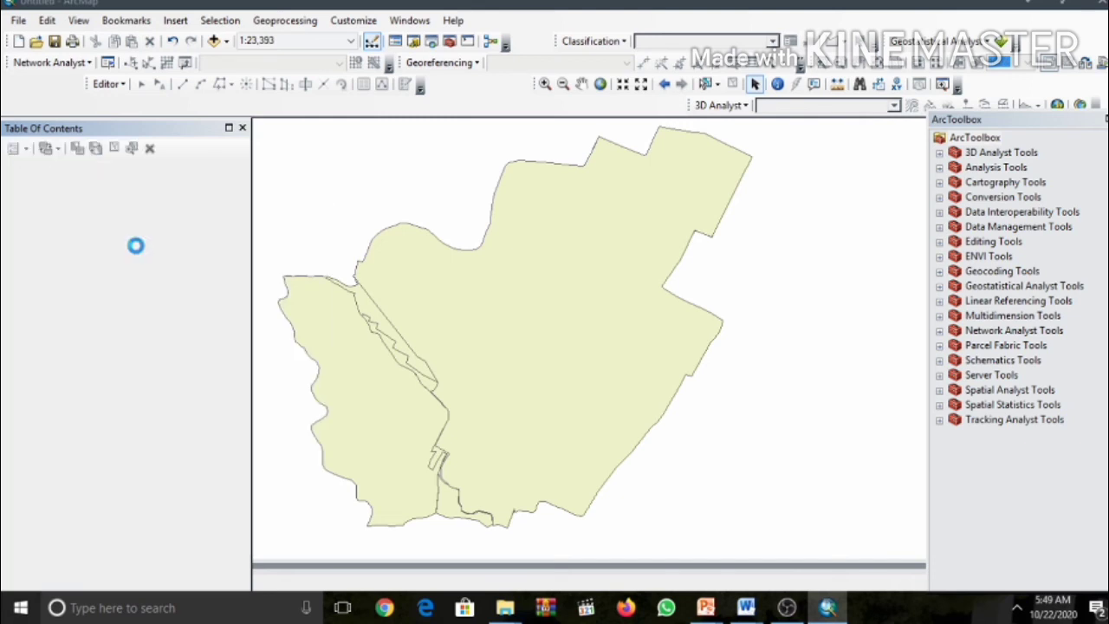
left_click_drag(251, 182, 475, 157)
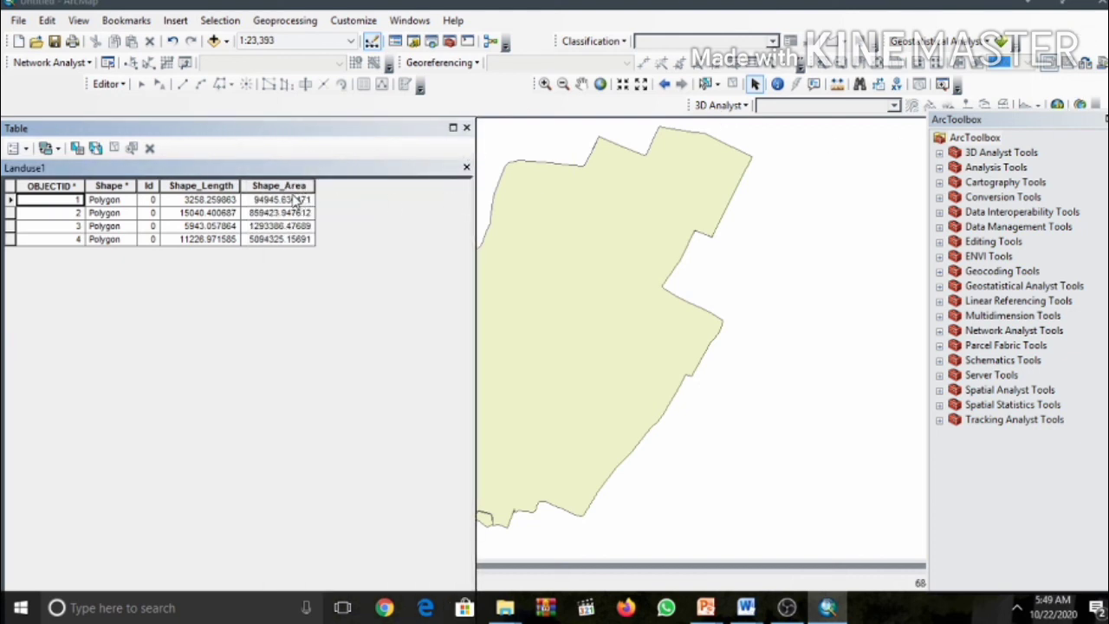
Add a Short Integer field named Luas to the Landuse1 attribute table
left_click(19, 148)
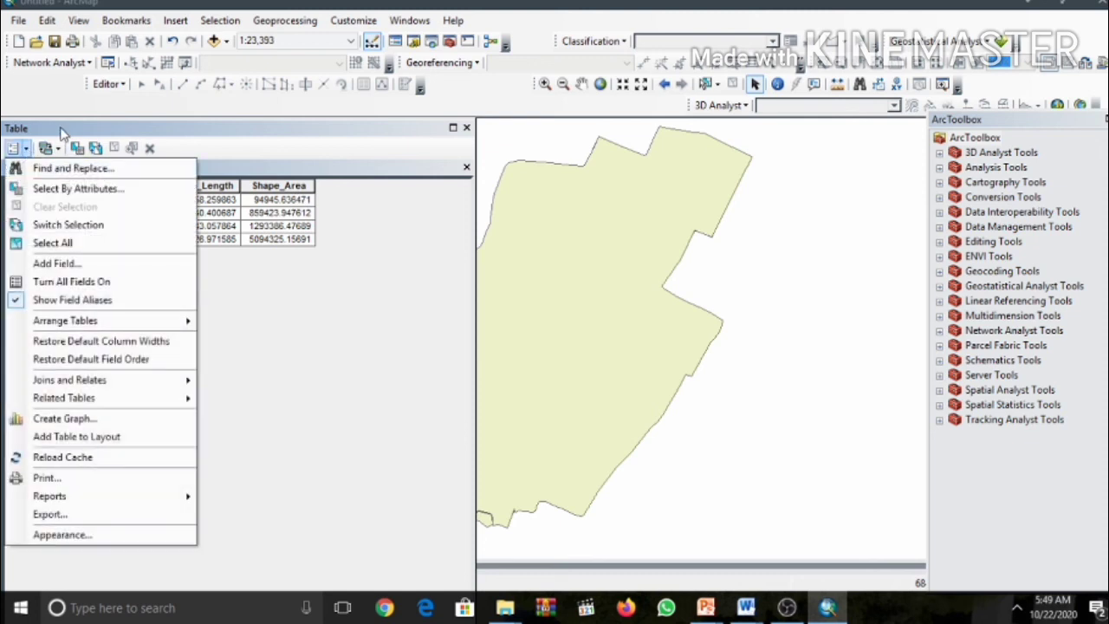
left_click_drag(61, 128, 154, 129)
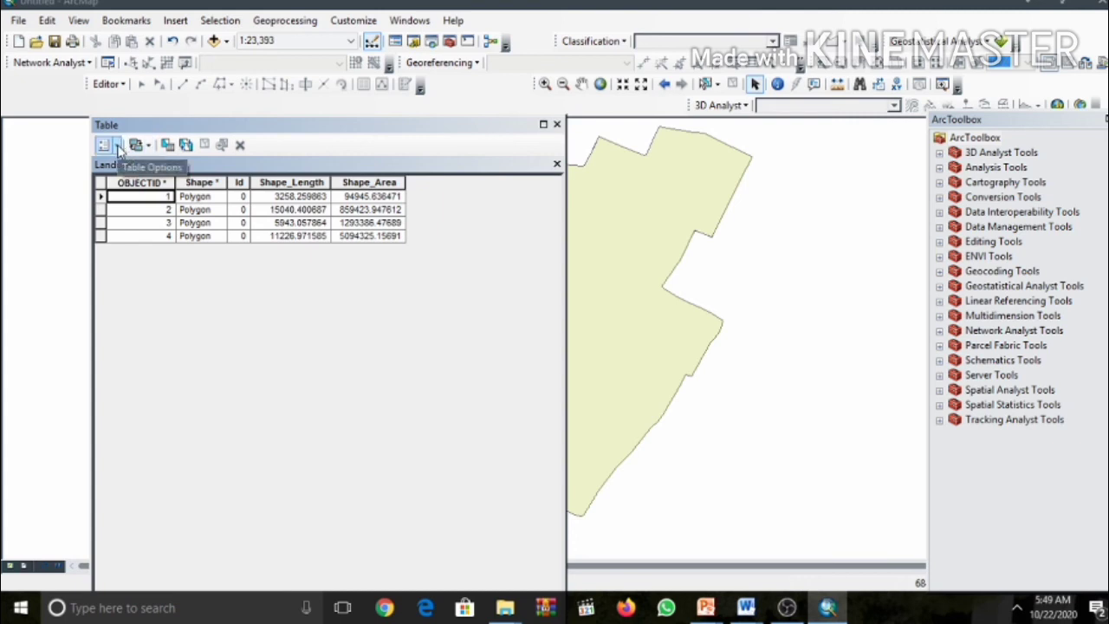
left_click(117, 145)
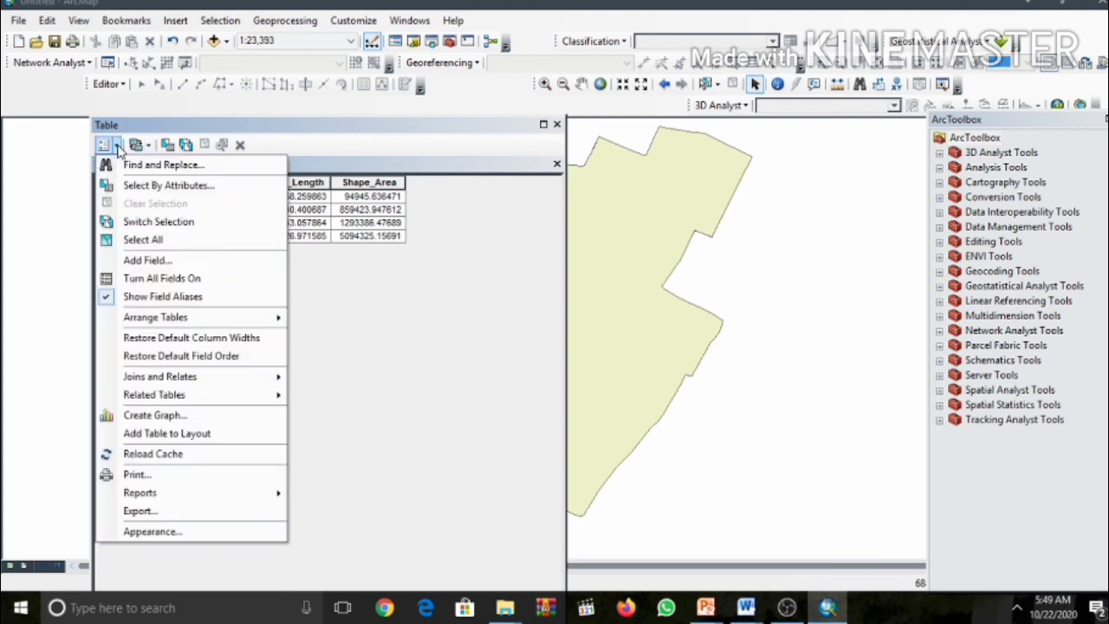
left_click(137, 262)
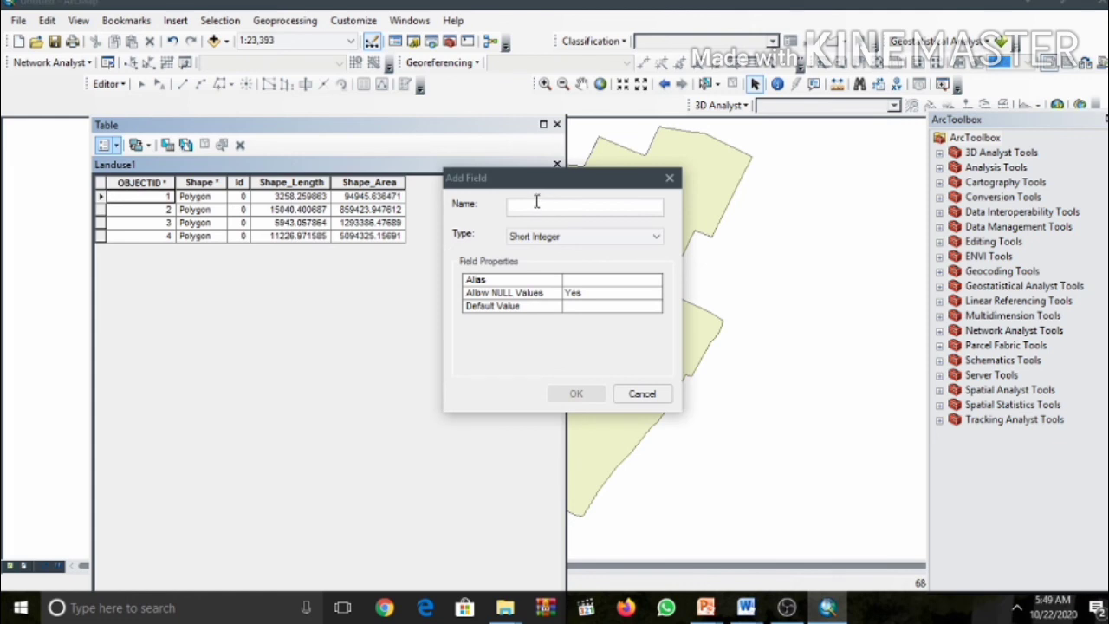
type("LuAS")
left_click(571, 394)
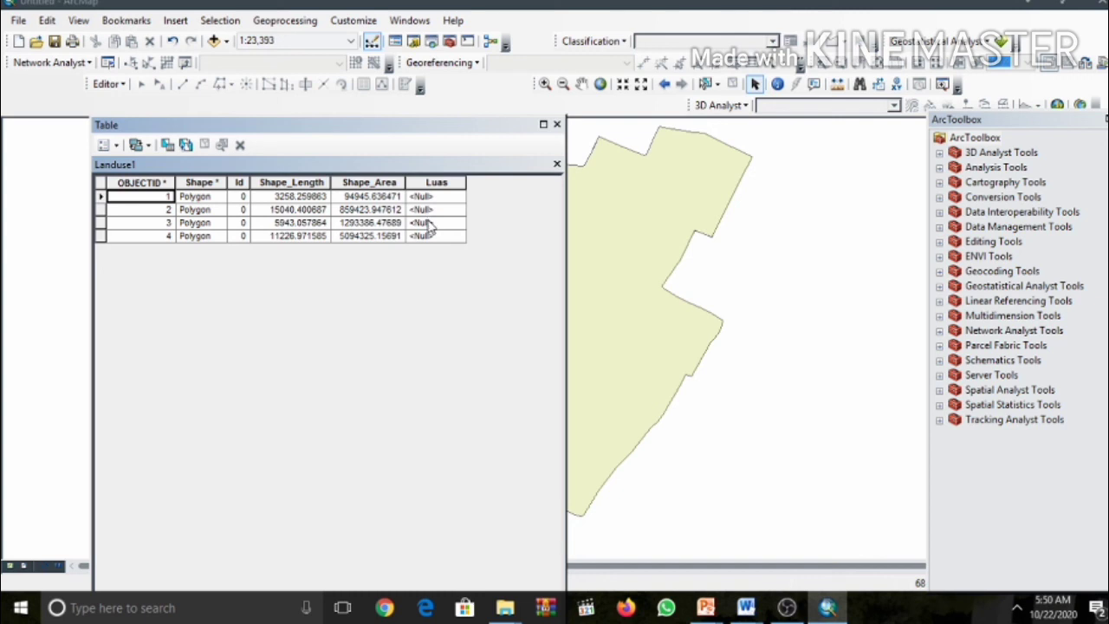
Calculate the Luas field's geometry as Area in Hectares [ha], using the coordinate system of the data source, outside an edit session
left_click(430, 182)
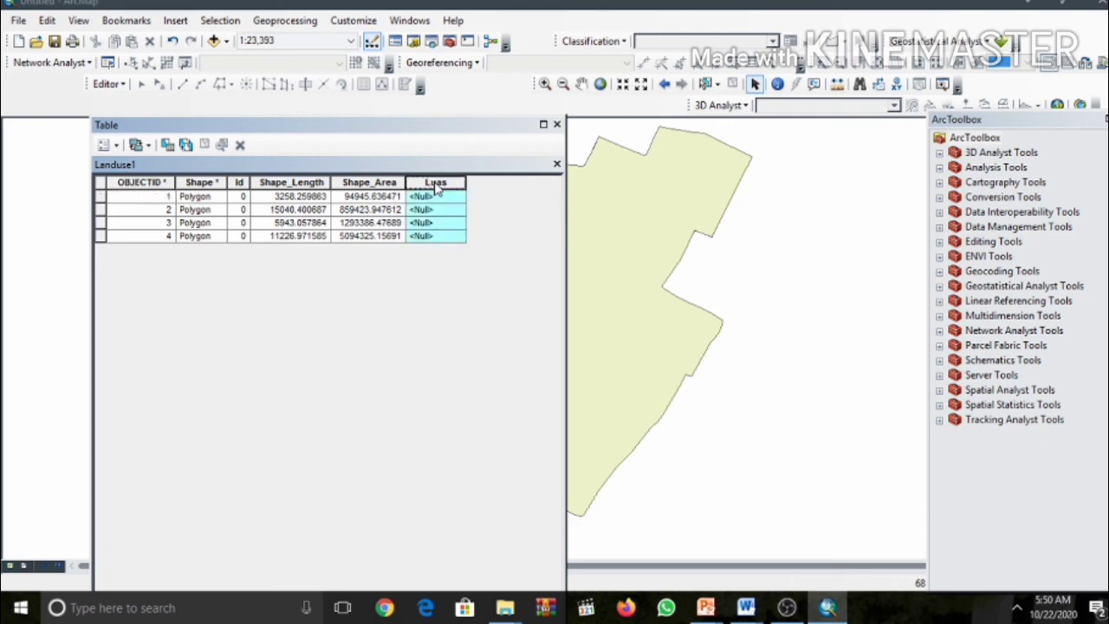
right_click(436, 186)
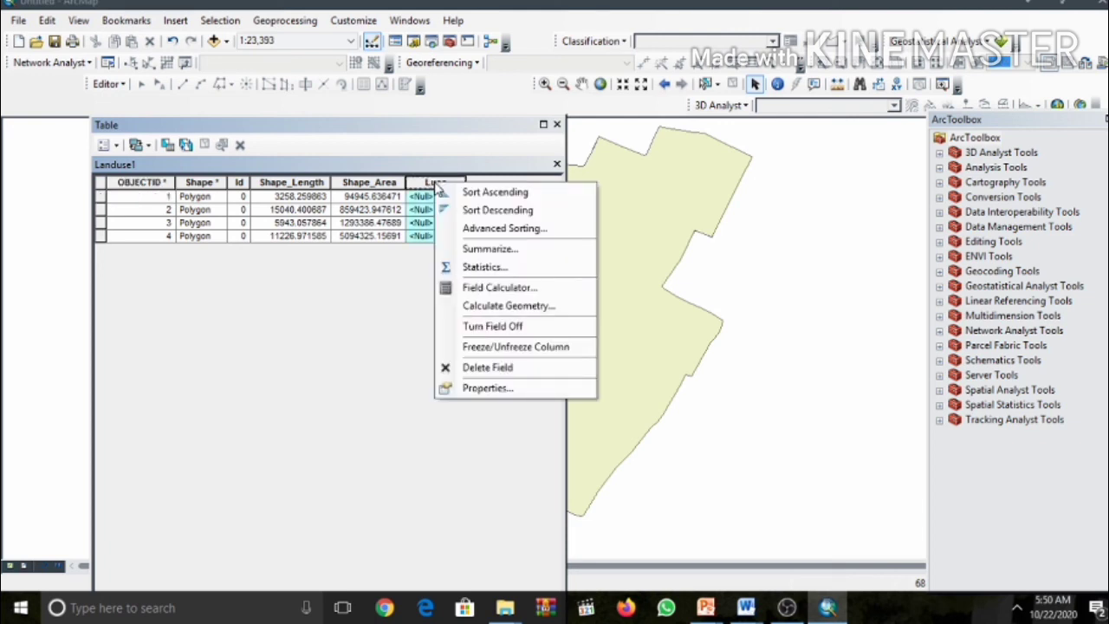
left_click(482, 308)
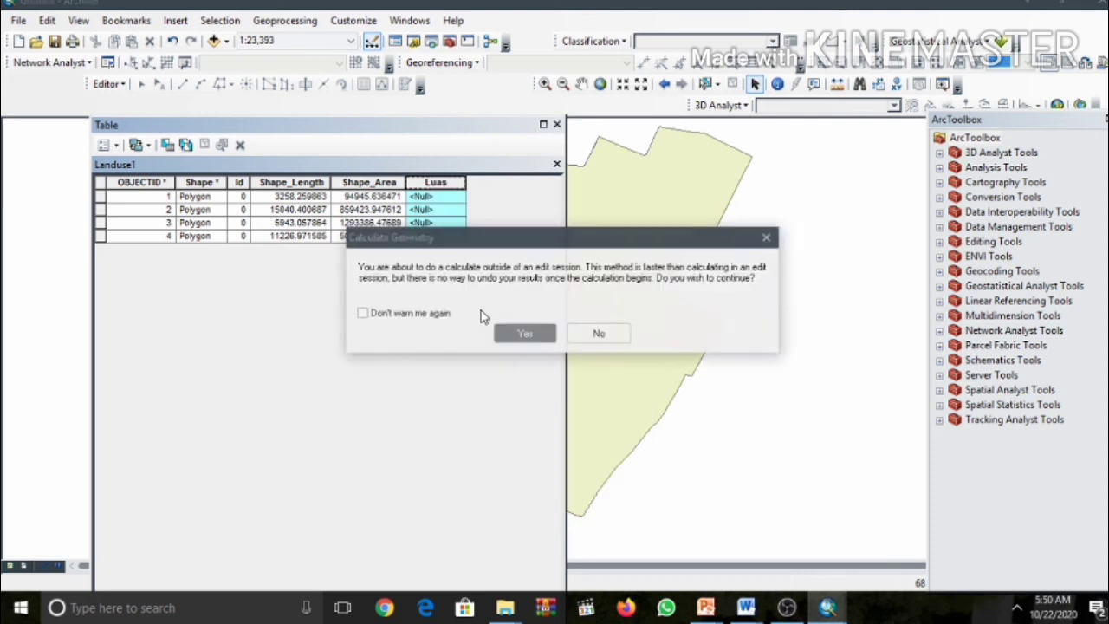
left_click(522, 335)
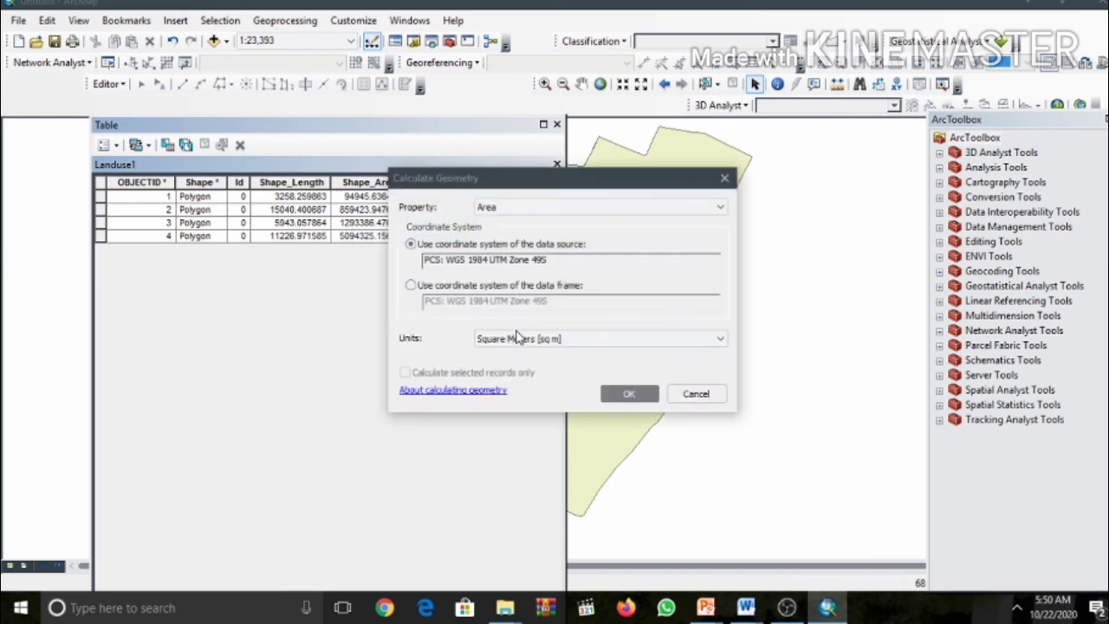
left_click_drag(554, 178, 424, 269)
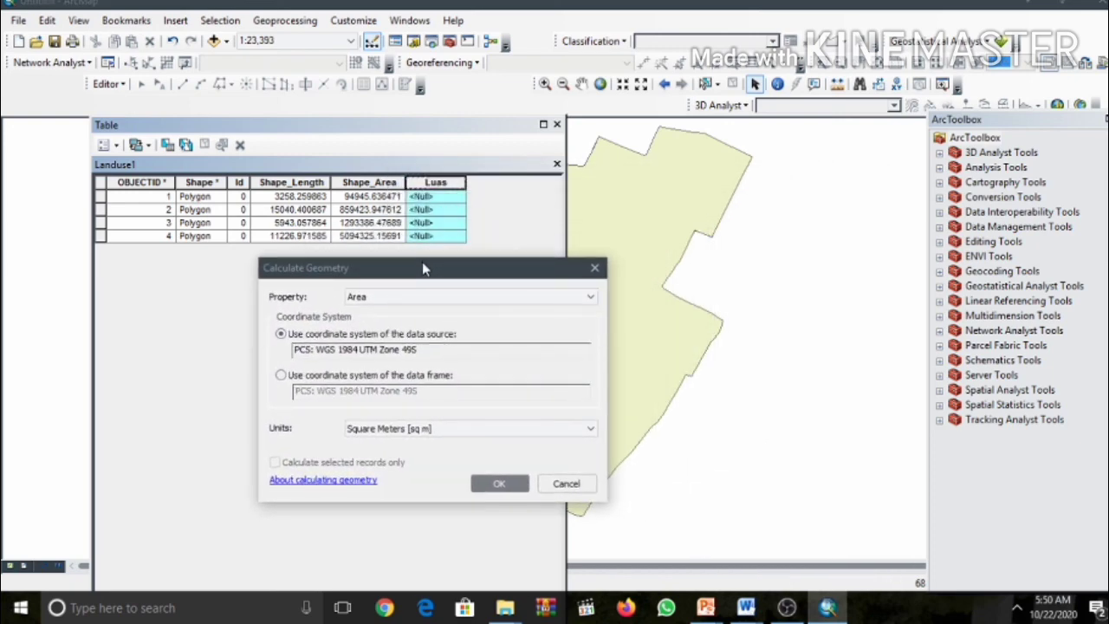
left_click(586, 299)
left_click(586, 299)
left_click(590, 430)
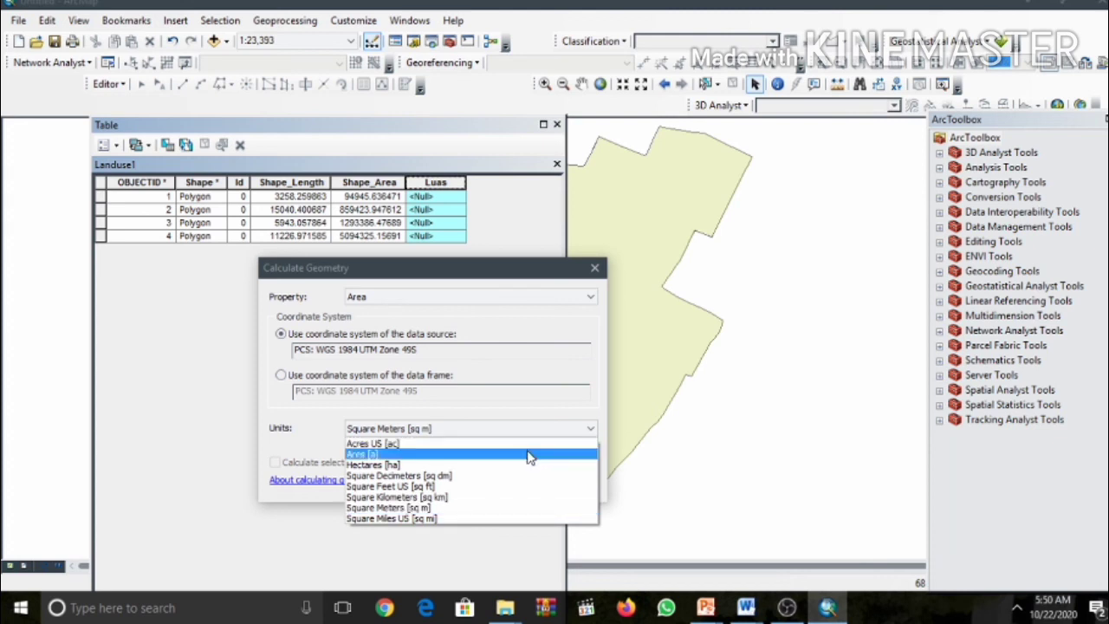
left_click(463, 467)
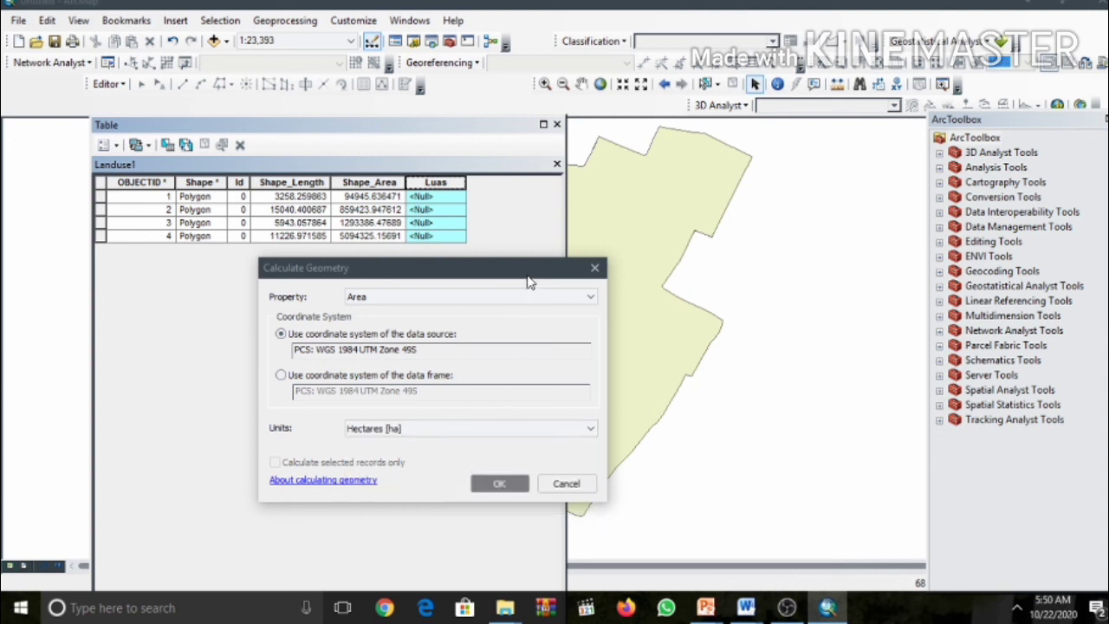
left_click_drag(530, 281, 753, 196)
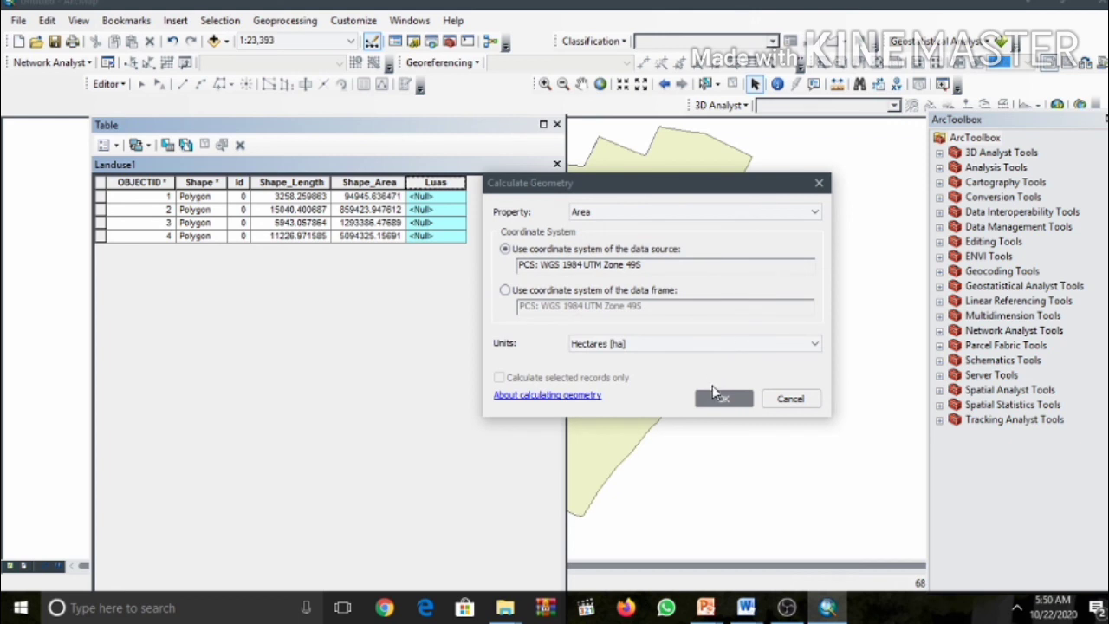
left_click(723, 399)
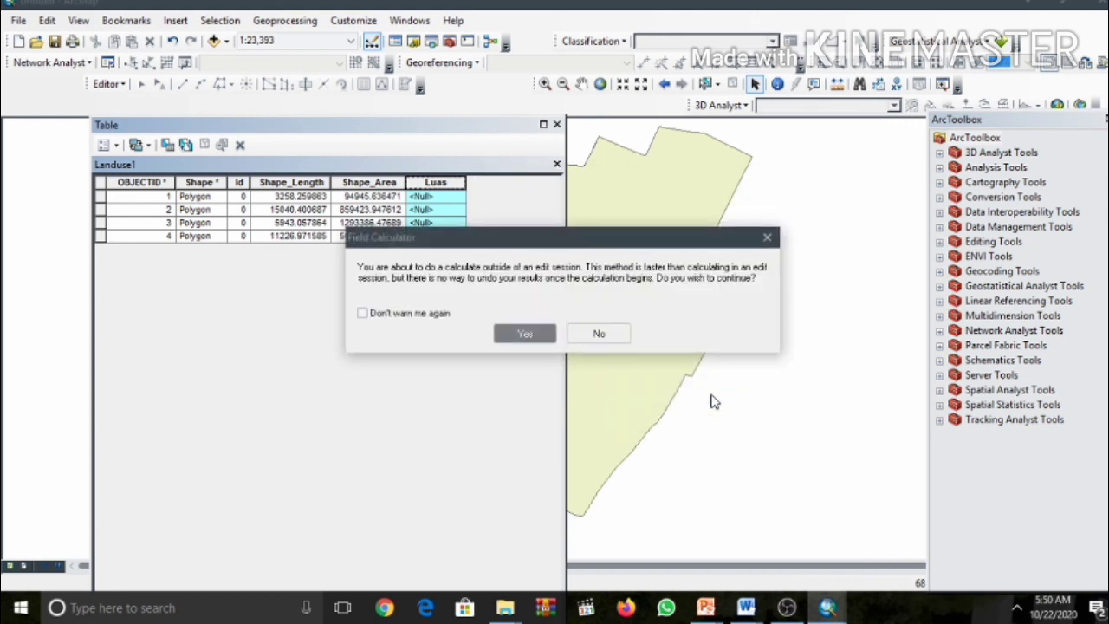
left_click(525, 332)
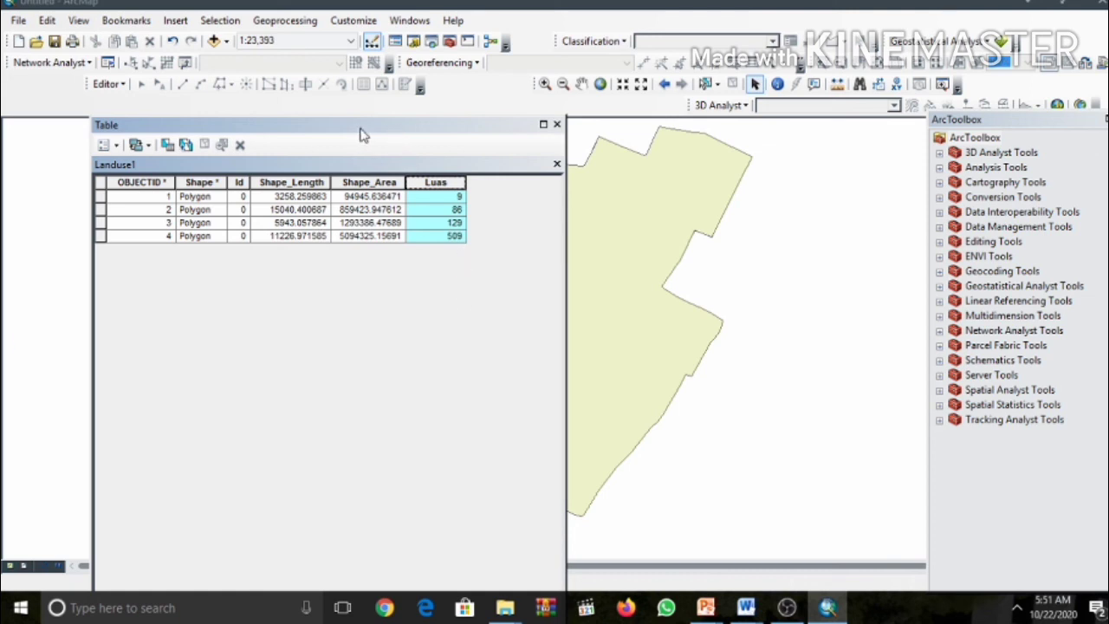
Move the Landuse1 attribute table aside and narrow it to its columns, uncovering more of the map
left_click_drag(362, 135, 267, 168)
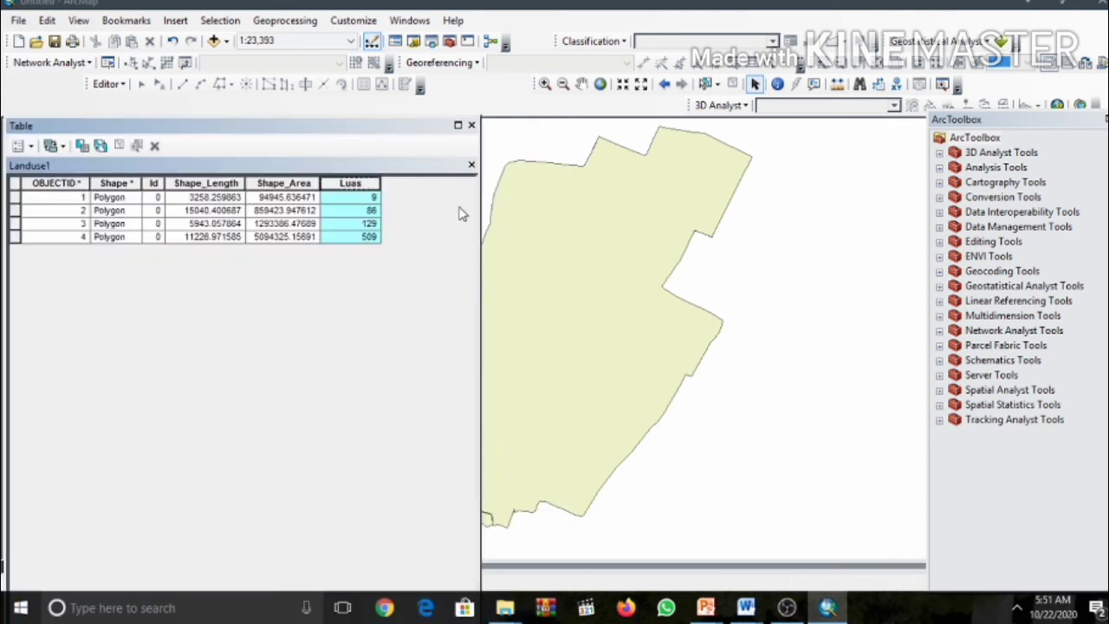
left_click_drag(481, 217, 394, 211)
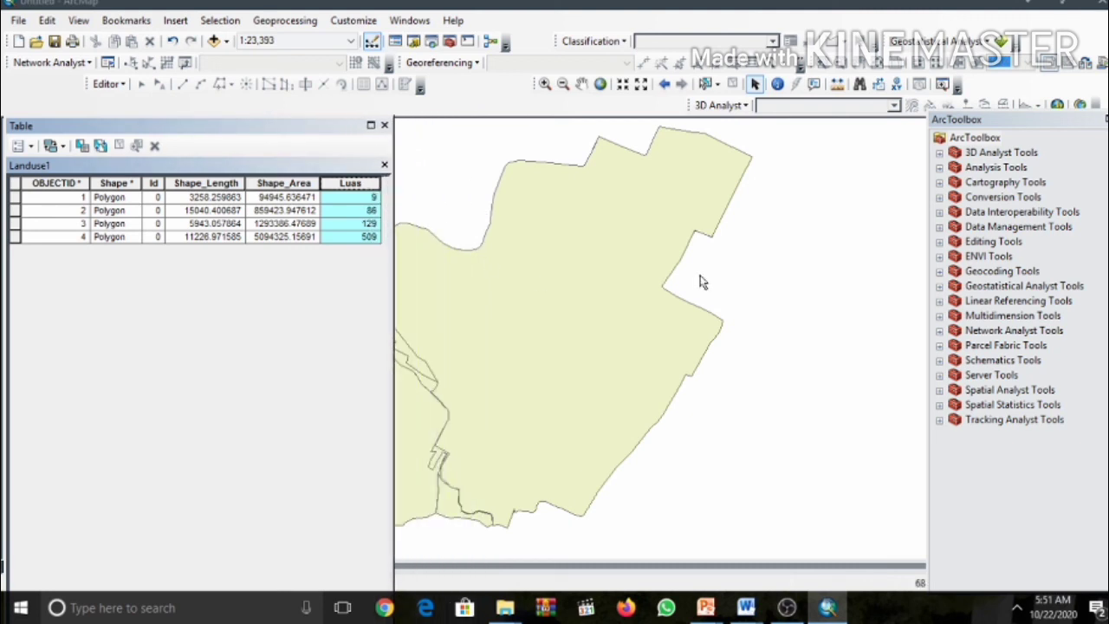